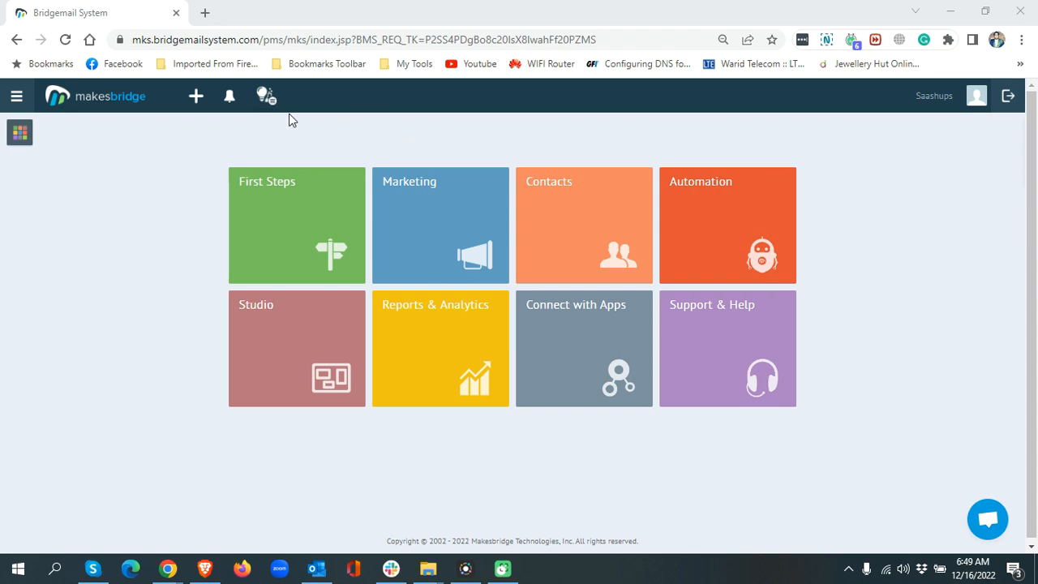
Open the playbooks library and search it for "Lead Convers"
{"action": "left_click", "coordinate": [271, 98]}
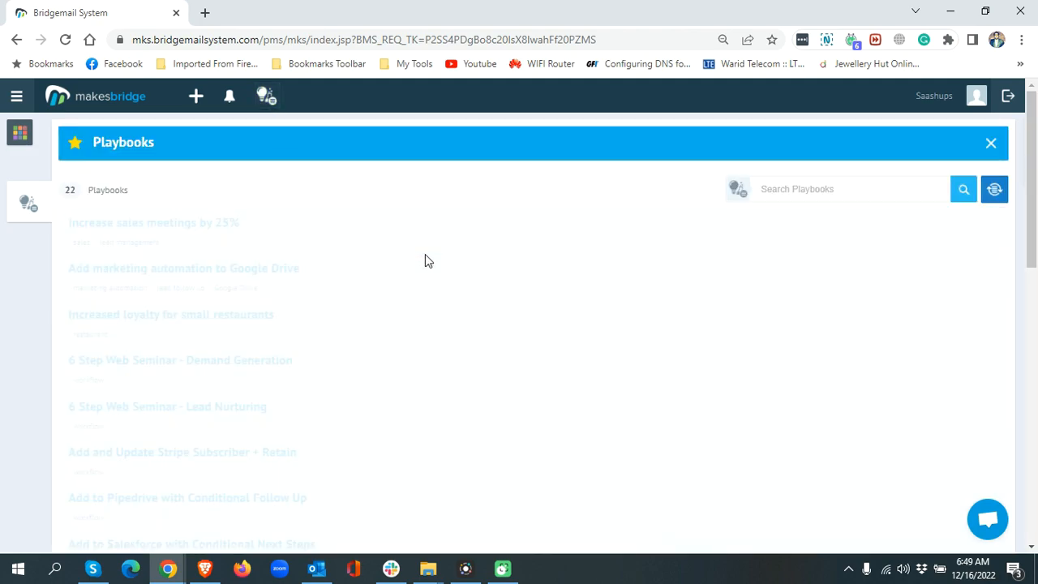
{"action": "left_click", "coordinate": [858, 195]}
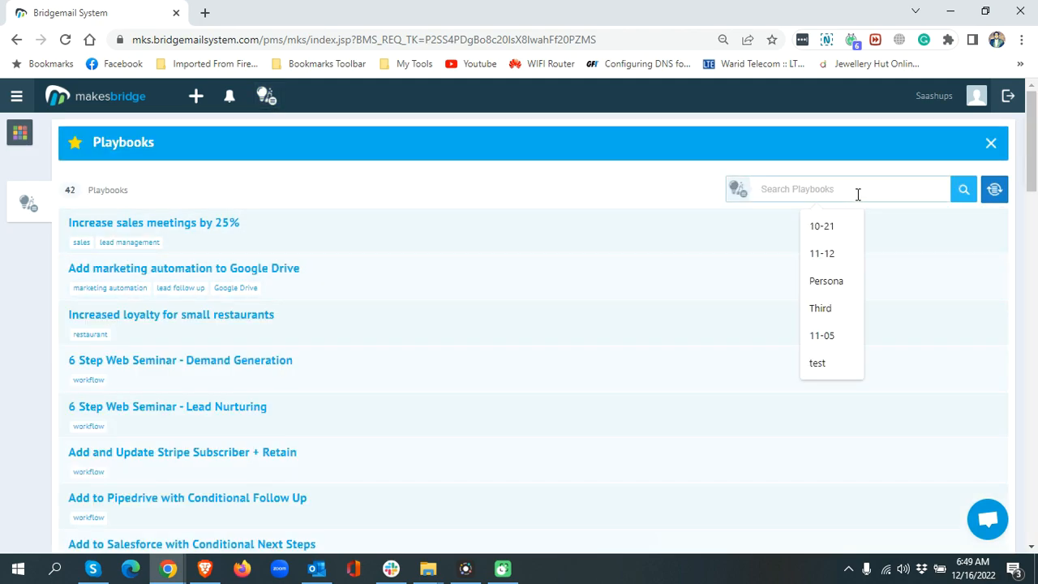
{"action": "type", "text": "Le"}
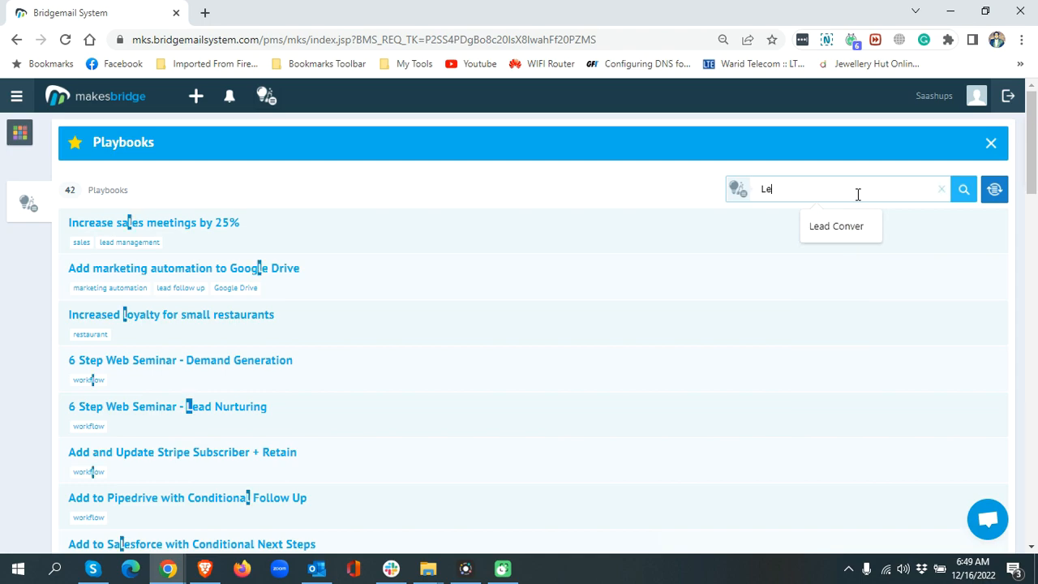
{"action": "type", "text": "ad Convers"}
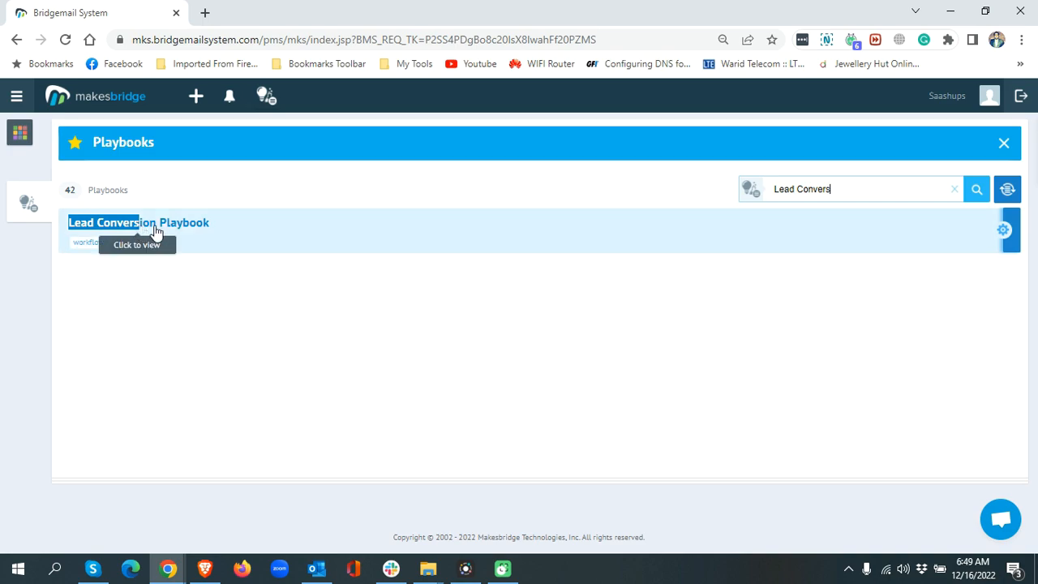
Use the Lead Conversion Playbook to create a copy named "Saashups Lead Conversion Playbook"
{"action": "mouse_move", "coordinate": [1006, 234]}
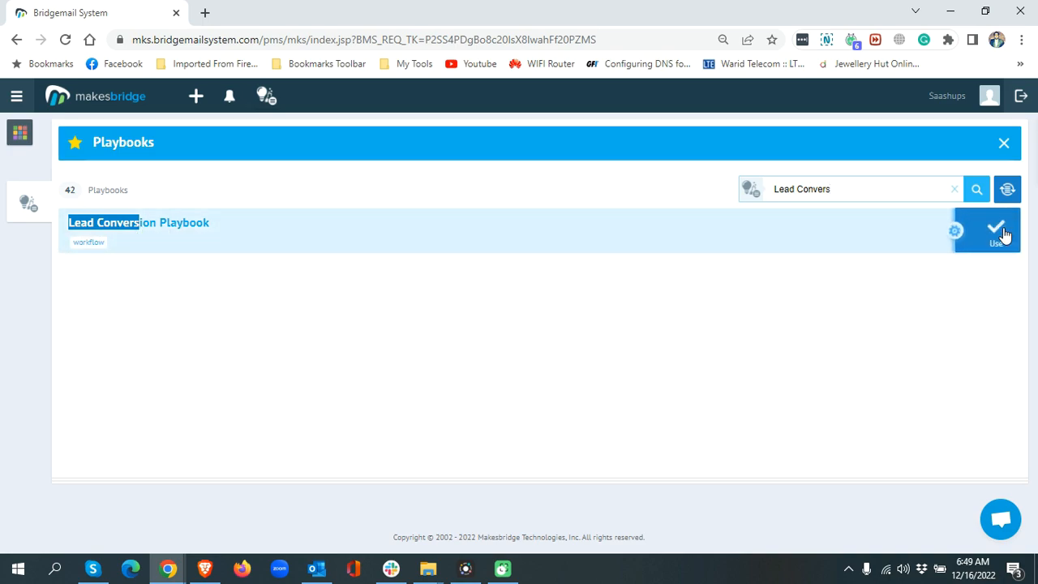
{"action": "left_click", "coordinate": [1003, 237]}
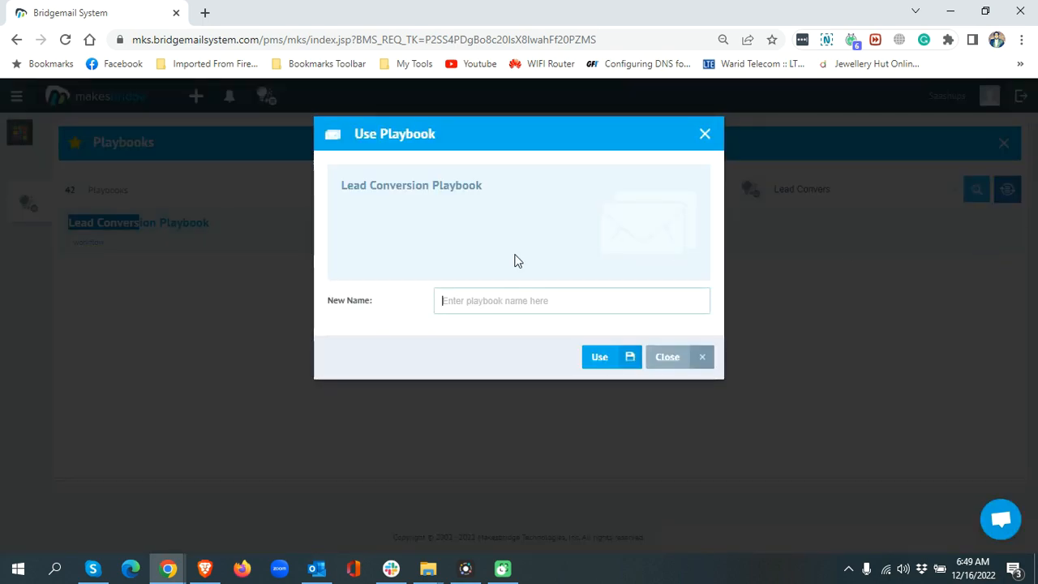
{"action": "left_click_drag", "start_coordinate": [481, 186], "coordinate": [319, 187]}
{"action": "right_click", "coordinate": [371, 186]}
{"action": "left_click", "coordinate": [405, 195]}
{"action": "right_click", "coordinate": [462, 300]}
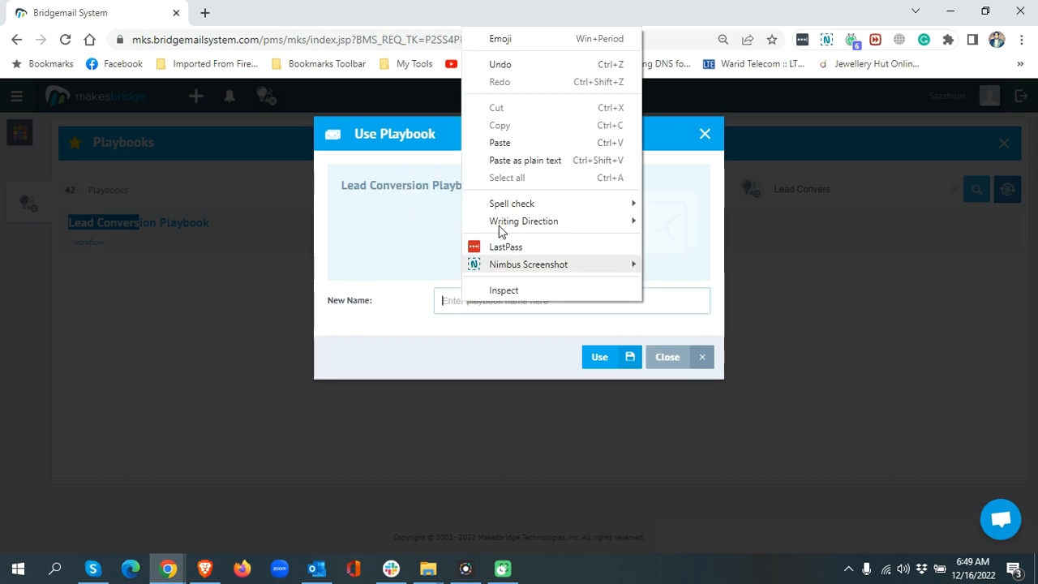
{"action": "left_click", "coordinate": [523, 142]}
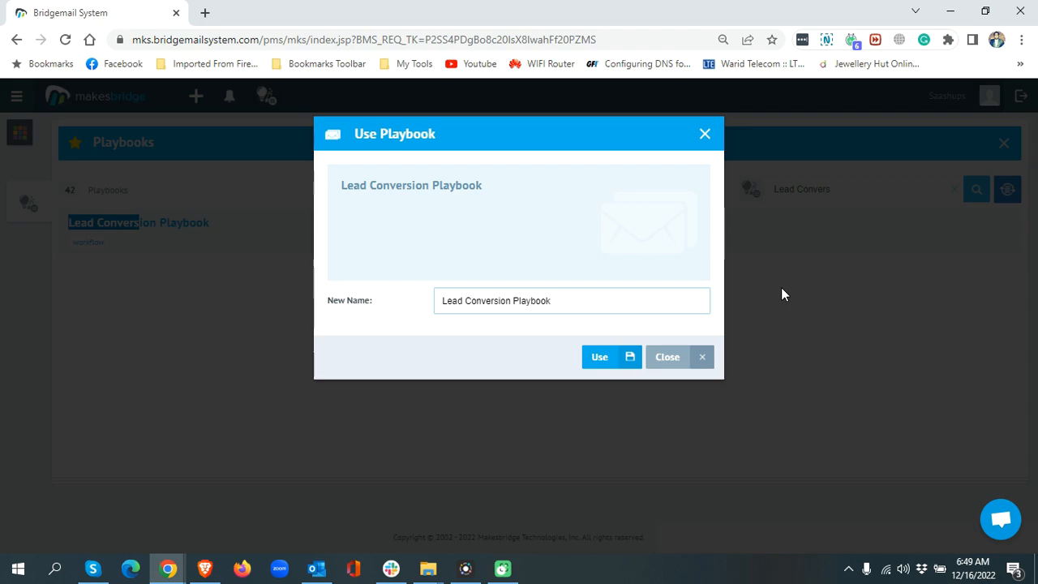
{"action": "type", "text": "Saashups"}
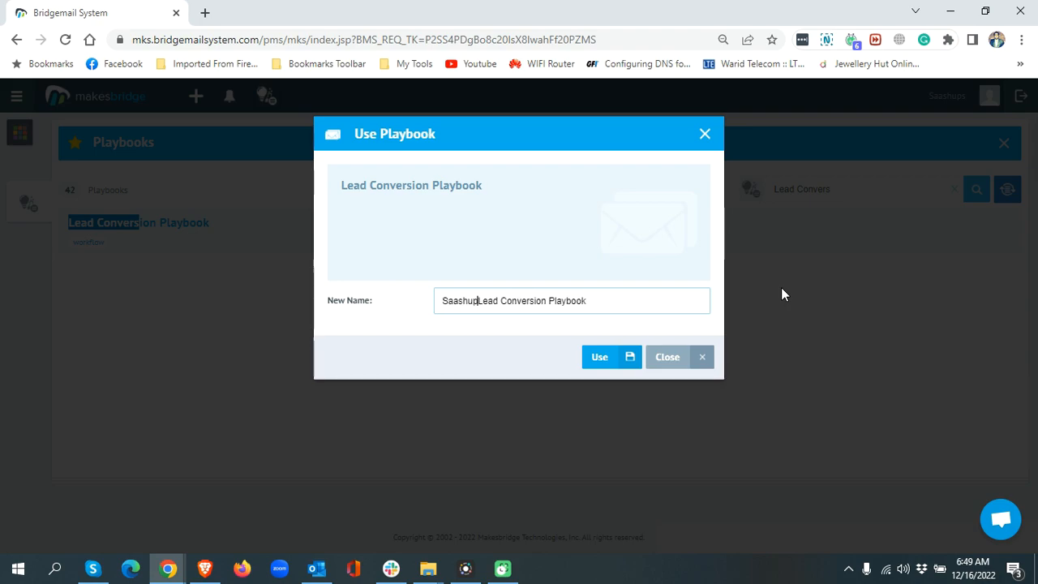
{"action": "key", "text": "Right"}
{"action": "key", "text": "Right"}
{"action": "key", "text": "Right"}
{"action": "key", "text": "Right"}
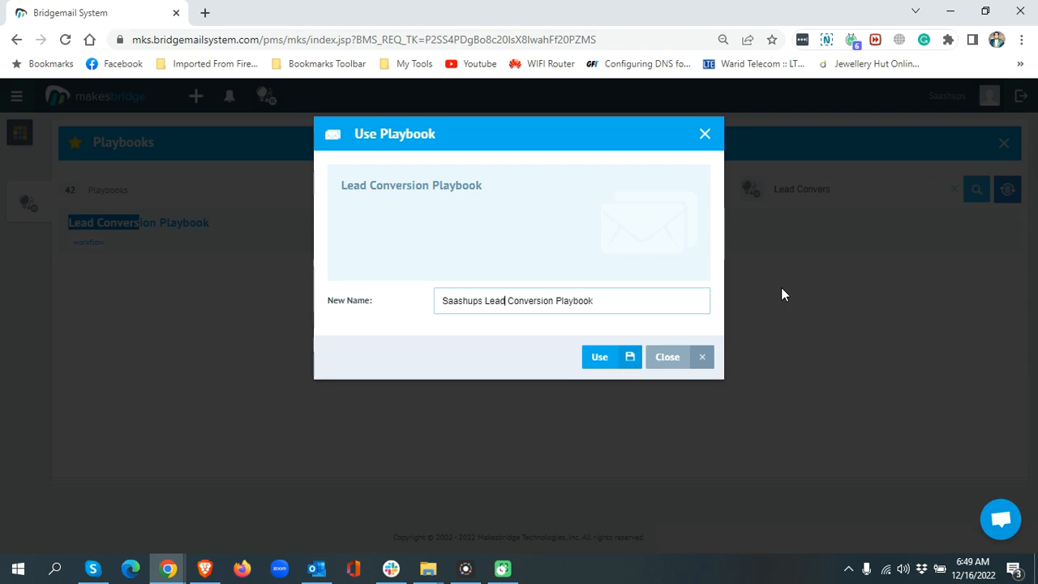
{"action": "left_click", "coordinate": [595, 359]}
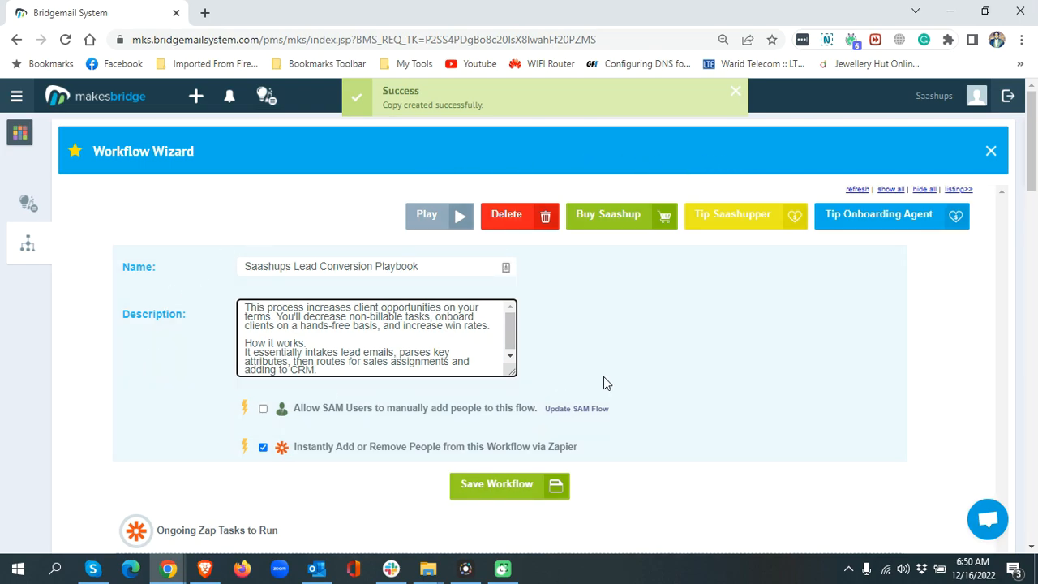
Collapse Step 1 and examine the workflow's description, Zapier sections and sequence of message and wait steps
{"action": "scroll", "coordinate": [605, 381], "scroll_direction": "down", "scroll_amount": 3}
{"action": "scroll", "coordinate": [604, 383], "scroll_direction": "down", "scroll_amount": 5}
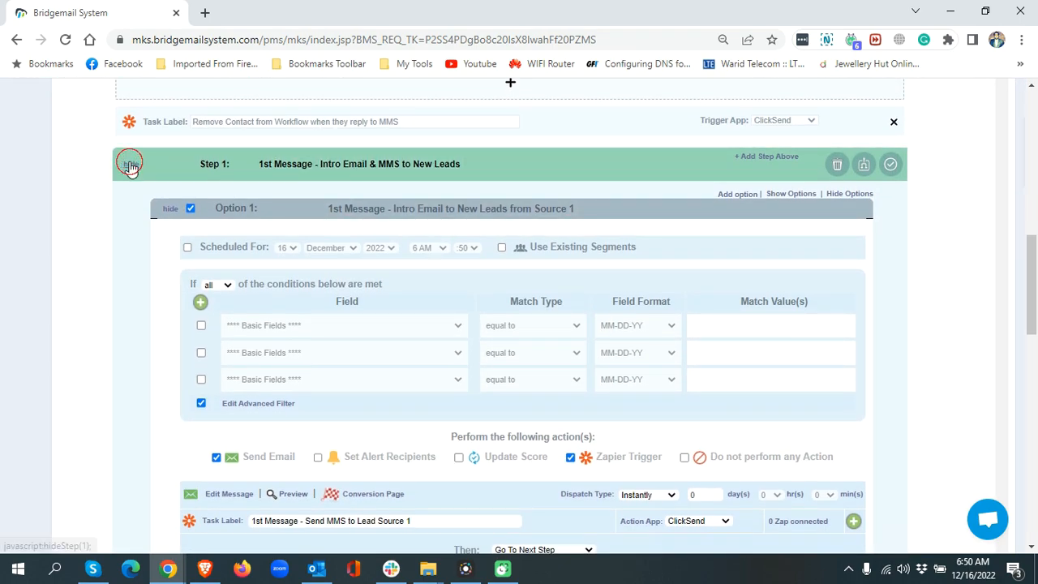
{"action": "left_click", "coordinate": [131, 165]}
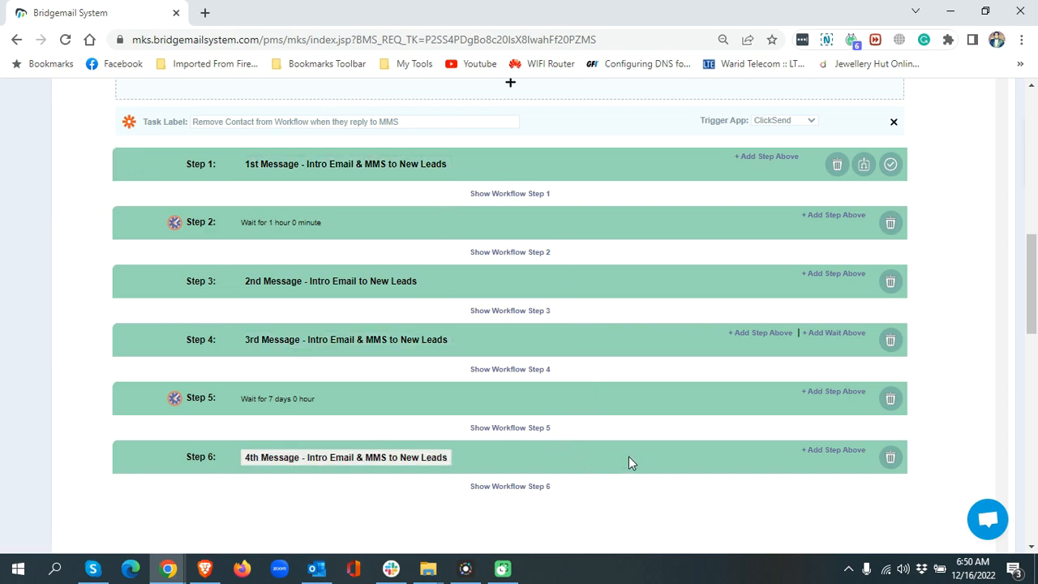
{"action": "scroll", "coordinate": [636, 430], "scroll_direction": "up", "scroll_amount": 3}
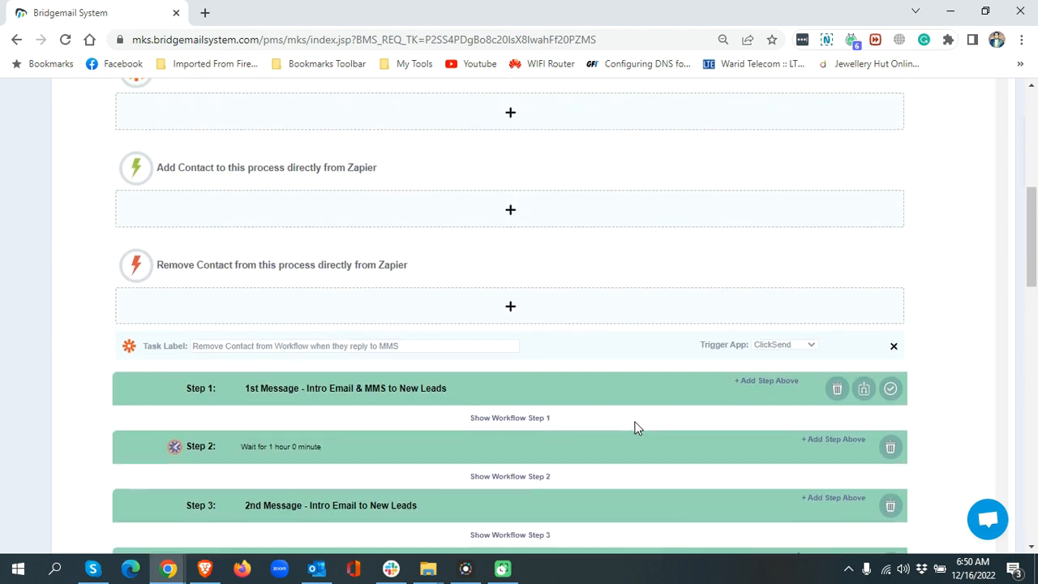
{"action": "scroll", "coordinate": [636, 427], "scroll_direction": "up", "scroll_amount": 5}
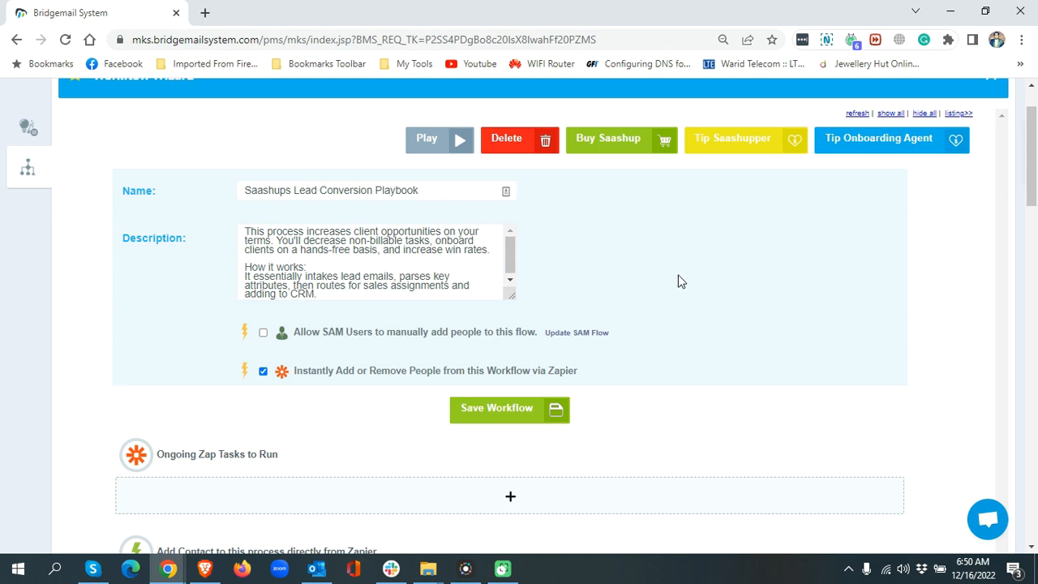
{"action": "scroll", "coordinate": [679, 283], "scroll_direction": "down", "scroll_amount": 2}
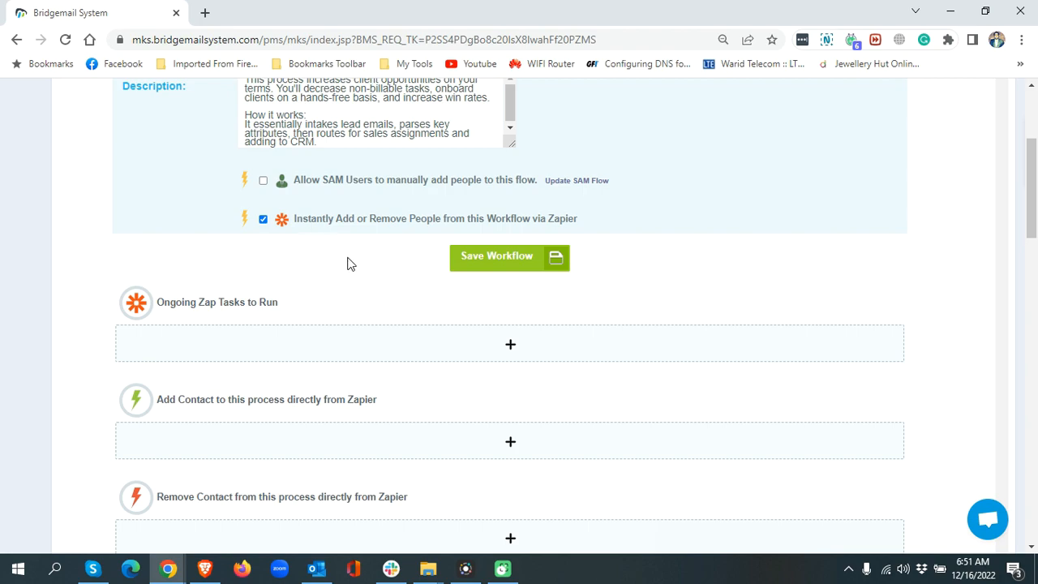
{"action": "scroll", "coordinate": [351, 266], "scroll_direction": "down", "scroll_amount": 4}
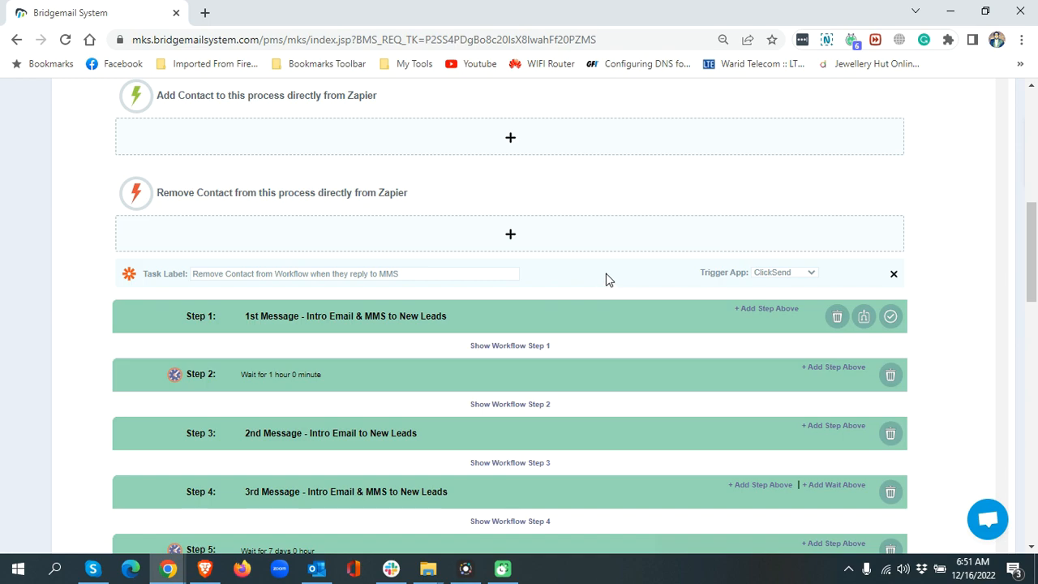
{"action": "scroll", "coordinate": [609, 280], "scroll_direction": "down", "scroll_amount": 3}
{"action": "scroll", "coordinate": [584, 230], "scroll_direction": "up", "scroll_amount": 1}
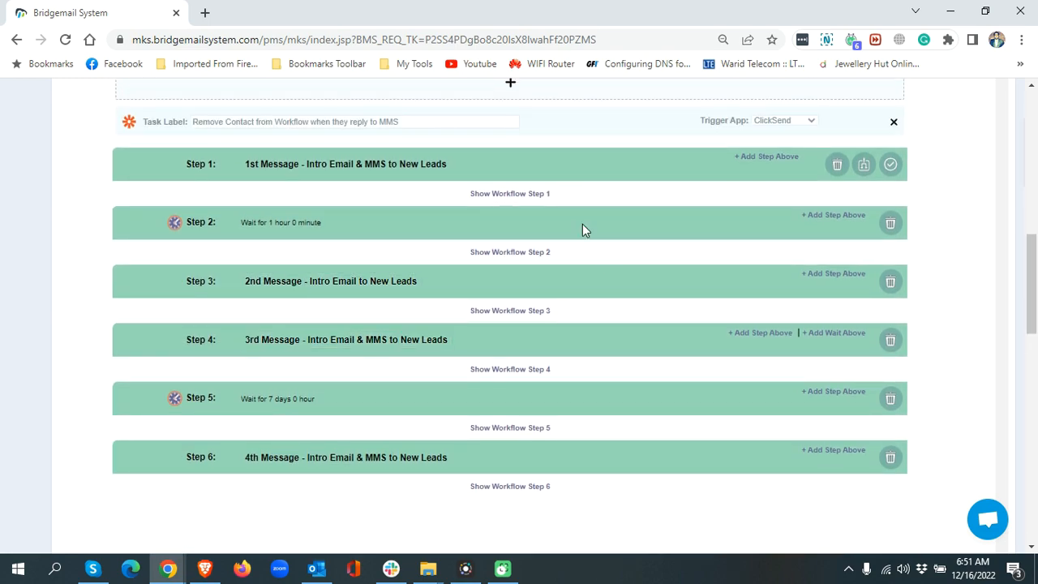
Expand Step 1 and examine its options, collapsing Option 2 and showing Option 1's conditions and actions
{"action": "left_click", "coordinate": [516, 194]}
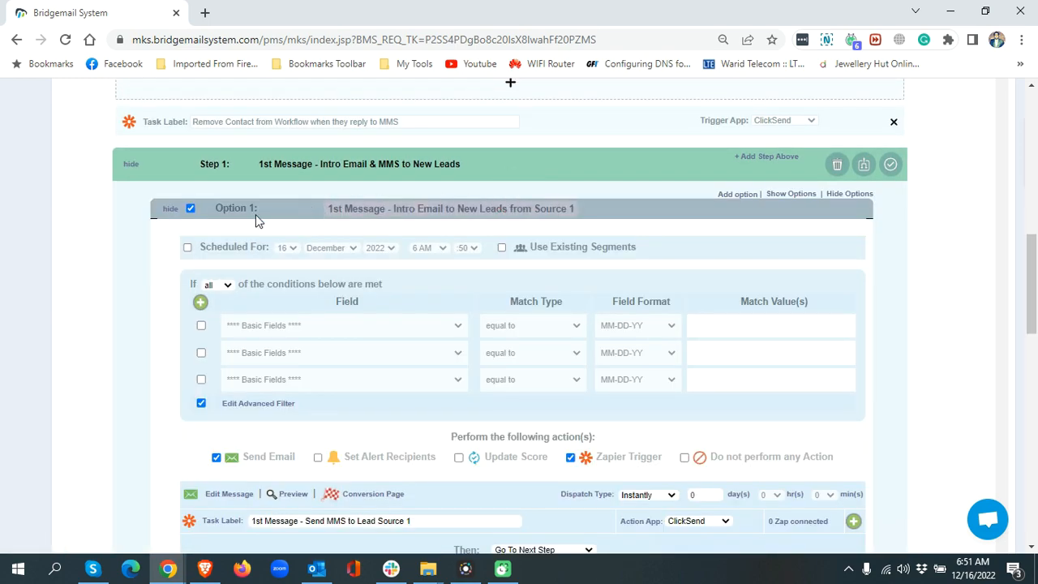
{"action": "left_click", "coordinate": [168, 210]}
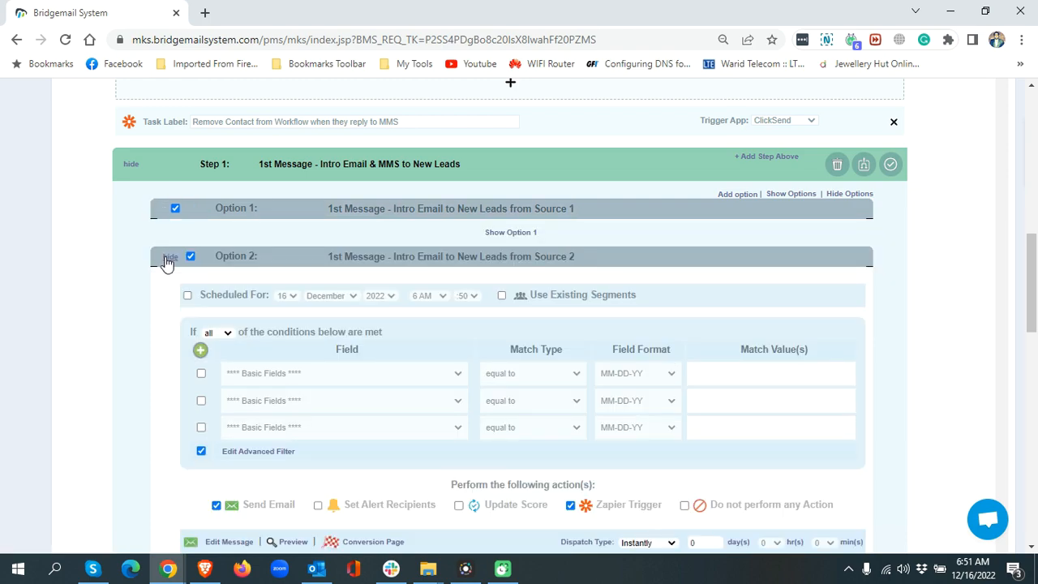
{"action": "left_click", "coordinate": [168, 258]}
{"action": "left_click", "coordinate": [503, 235]}
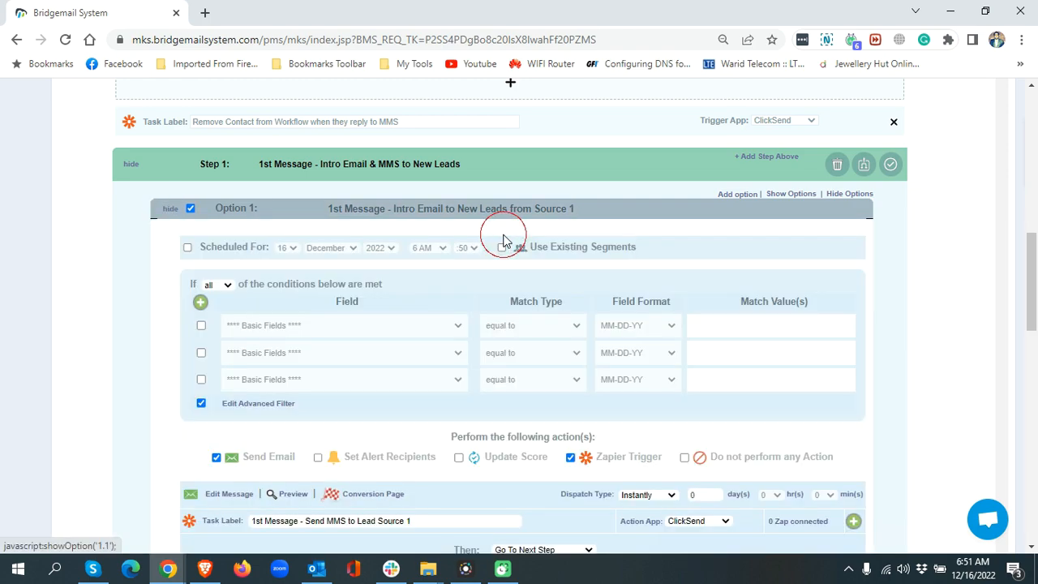
{"action": "scroll", "coordinate": [134, 397], "scroll_direction": "down", "scroll_amount": 3}
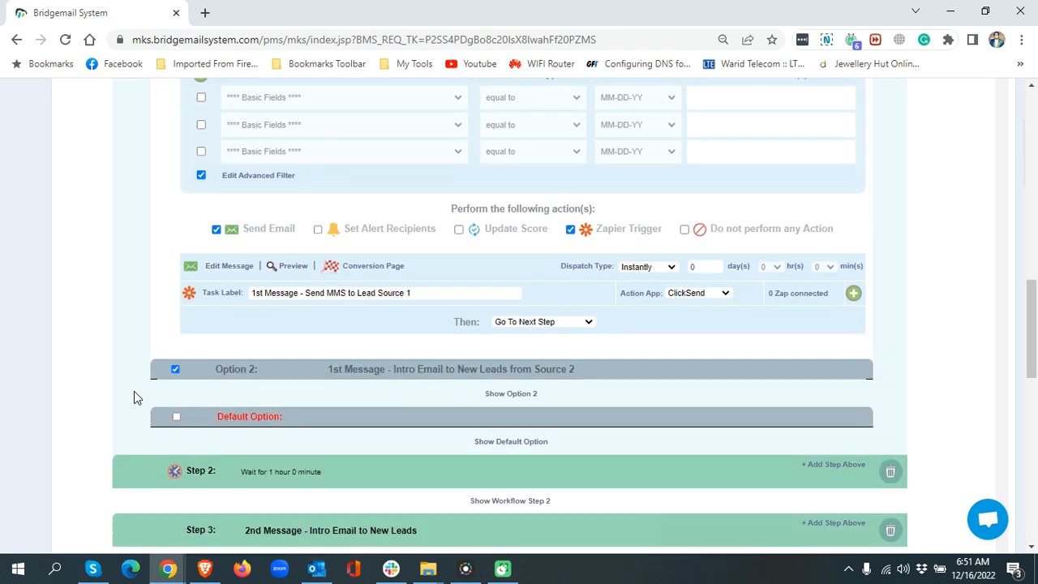
{"action": "scroll", "coordinate": [481, 333], "scroll_direction": "up", "scroll_amount": 2}
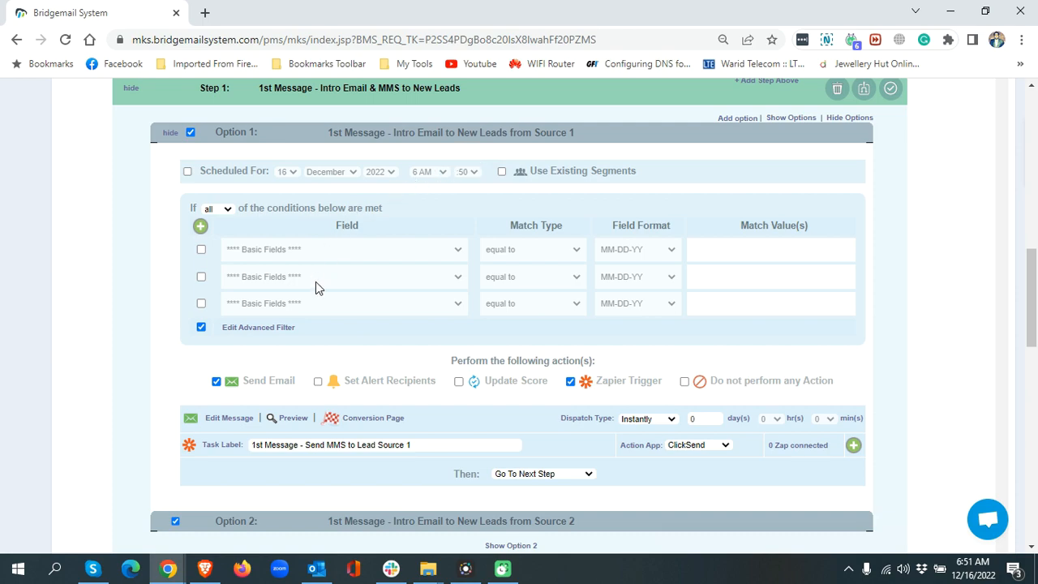
{"action": "left_click", "coordinate": [168, 133]}
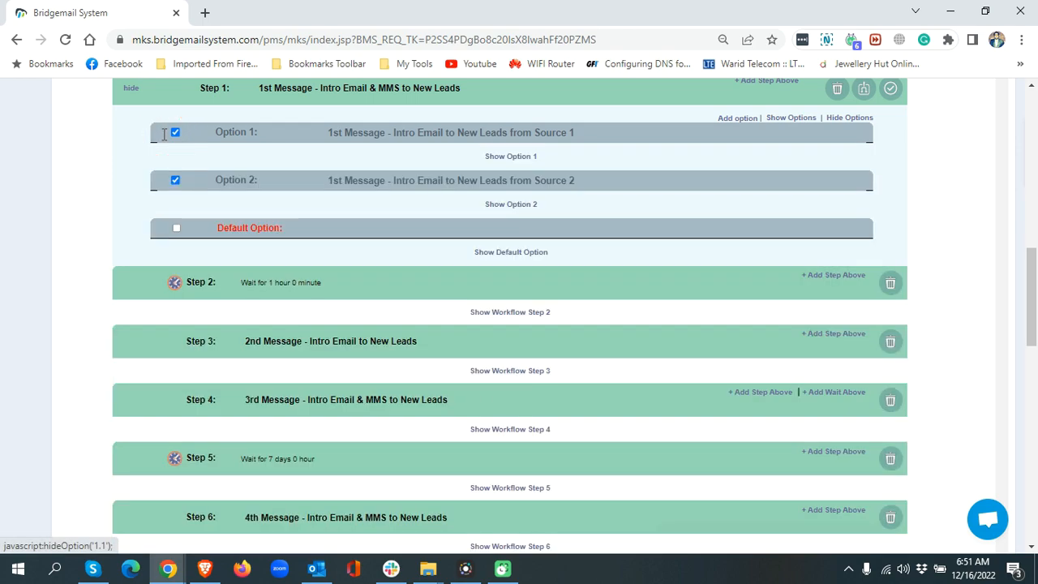
{"action": "left_click", "coordinate": [532, 159]}
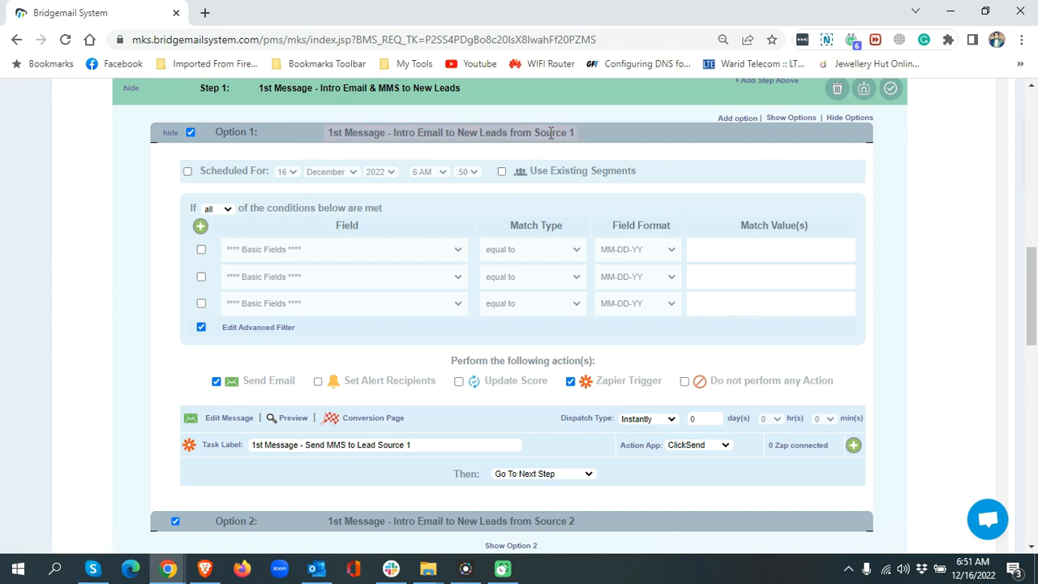
Rename Option 1 of Step 1 as "1st Message - Intro Email to New Leads from Saashups" and save the label
{"action": "left_click", "coordinate": [553, 132]}
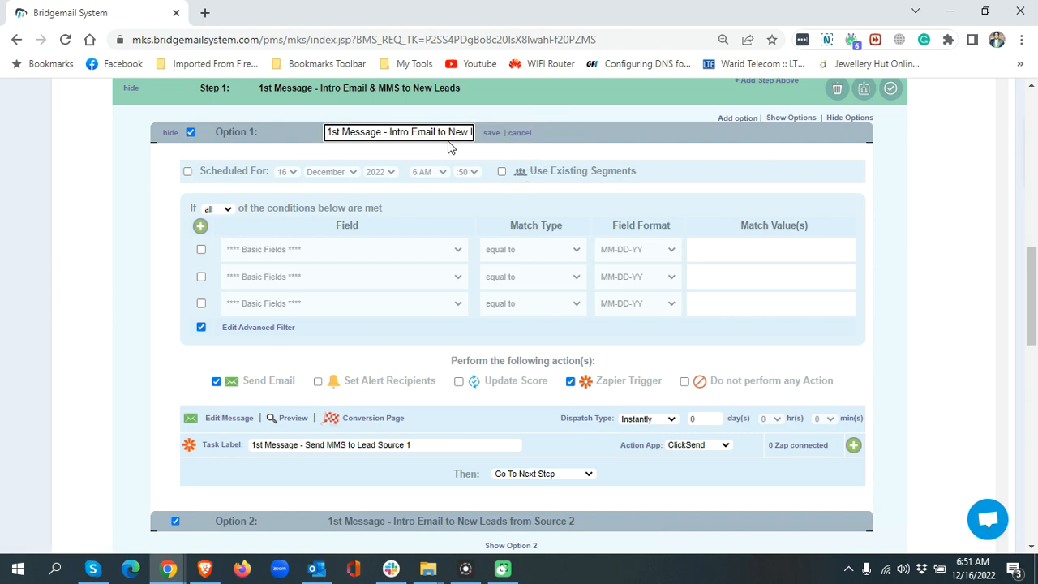
{"action": "left_click_drag", "start_coordinate": [442, 135], "coordinate": [499, 134]}
{"action": "left_click_drag", "start_coordinate": [432, 133], "coordinate": [516, 130]}
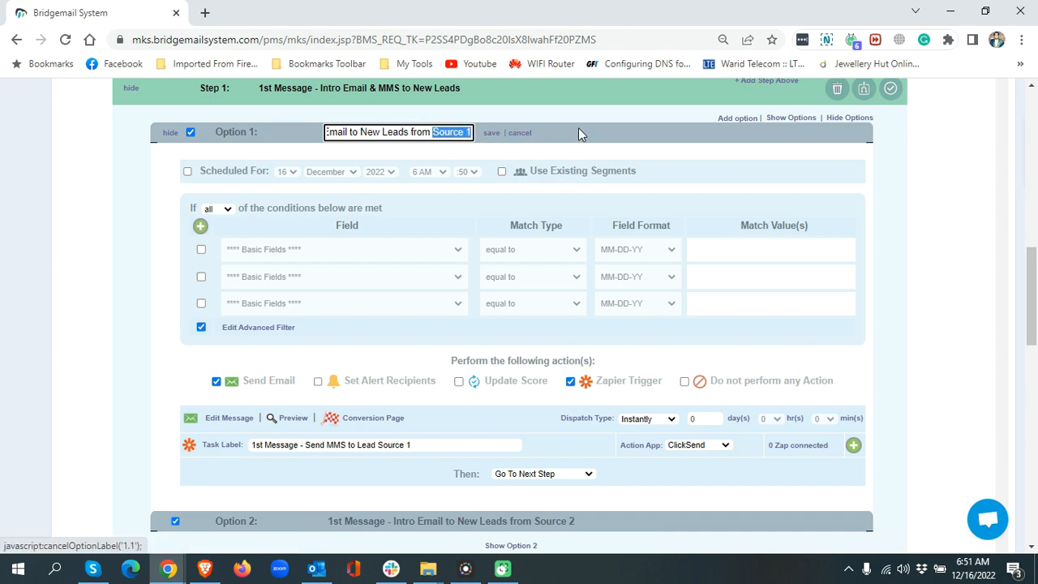
{"action": "type", "text": "Saashups"}
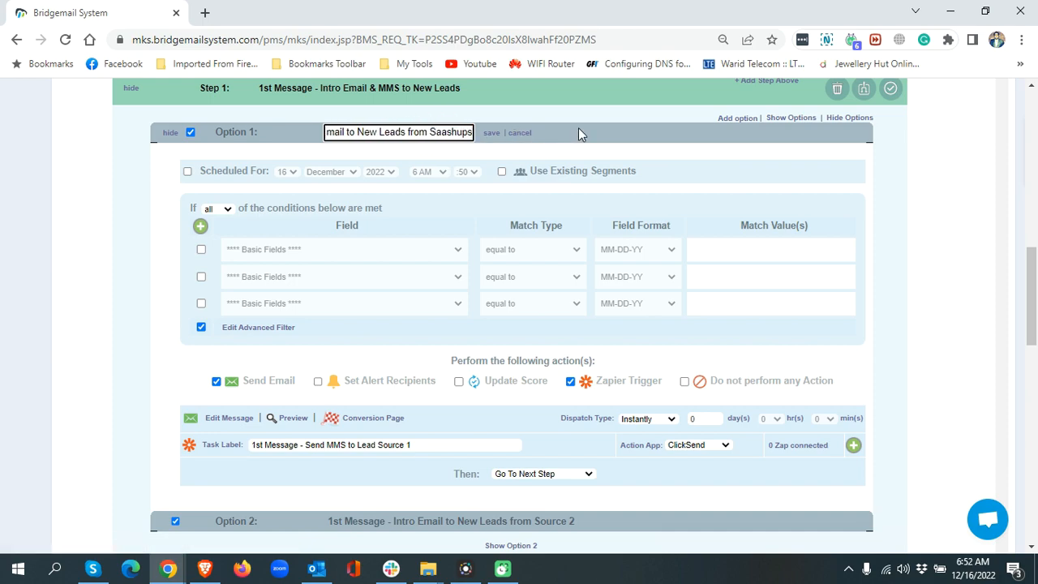
{"action": "left_click", "coordinate": [492, 133]}
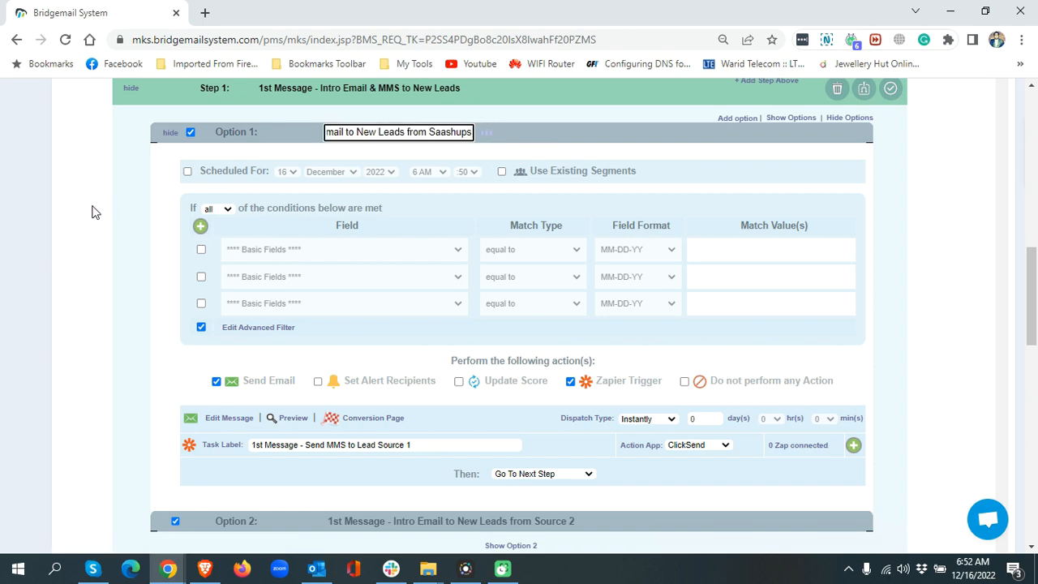
Set the advanced filter of Step 1's Option 1 to members of the Saashups Leads list and save it
{"action": "left_click", "coordinate": [268, 329]}
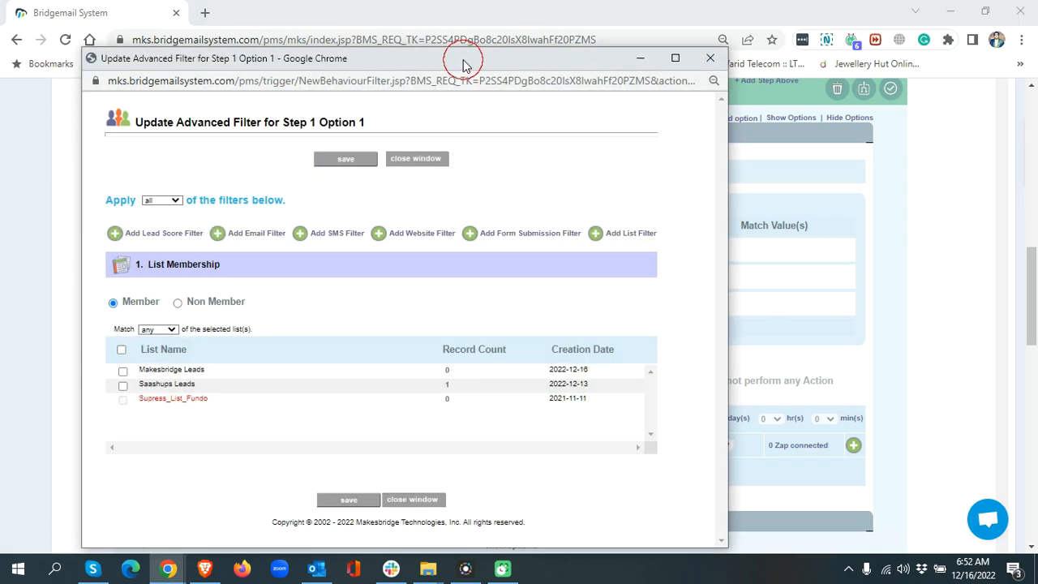
{"action": "left_click_drag", "start_coordinate": [463, 59], "coordinate": [508, 33]}
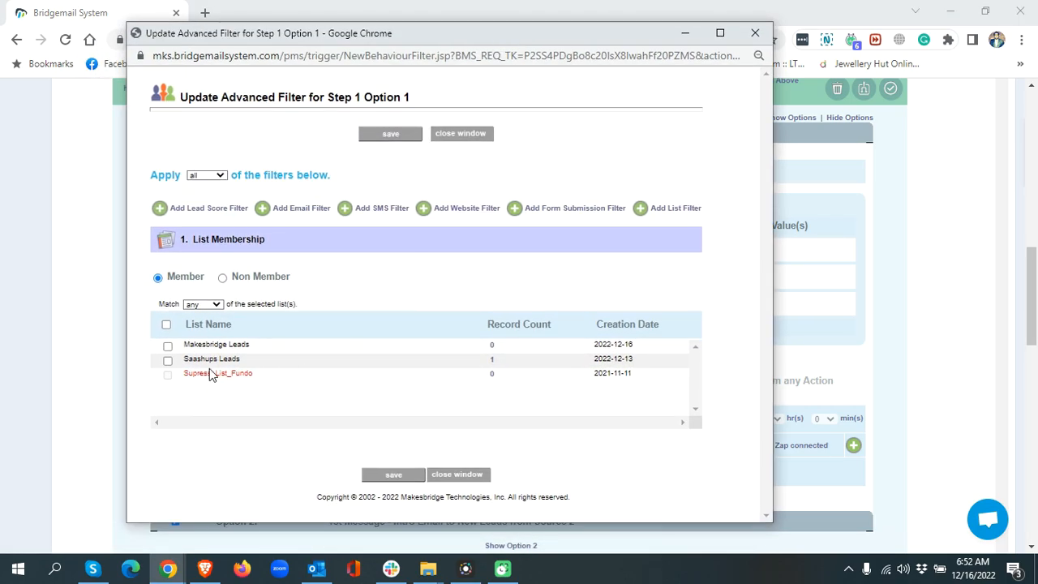
{"action": "left_click", "coordinate": [168, 361]}
{"action": "left_click", "coordinate": [391, 136]}
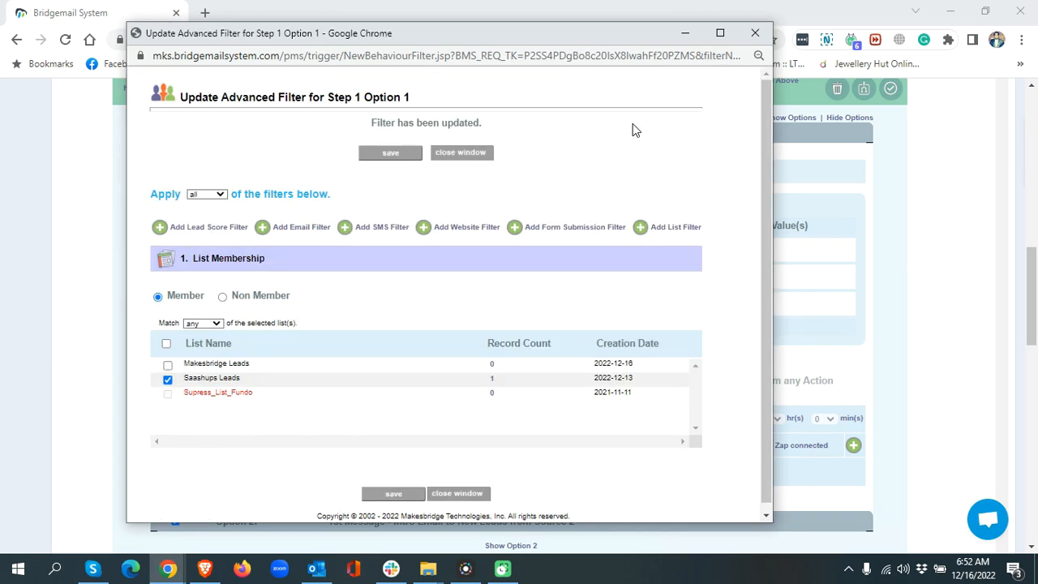
{"action": "left_click", "coordinate": [464, 154]}
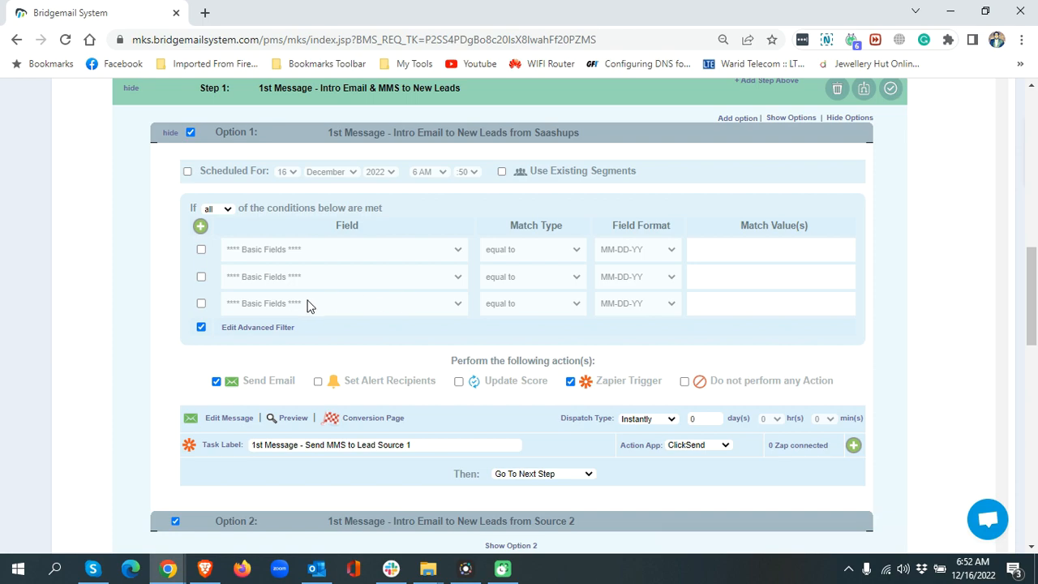
Rename the Zapier task label of Step 1's Option 1 as "1st Message - Send MMS to Saashups Leads"
{"action": "scroll", "coordinate": [297, 306], "scroll_direction": "down", "scroll_amount": 1}
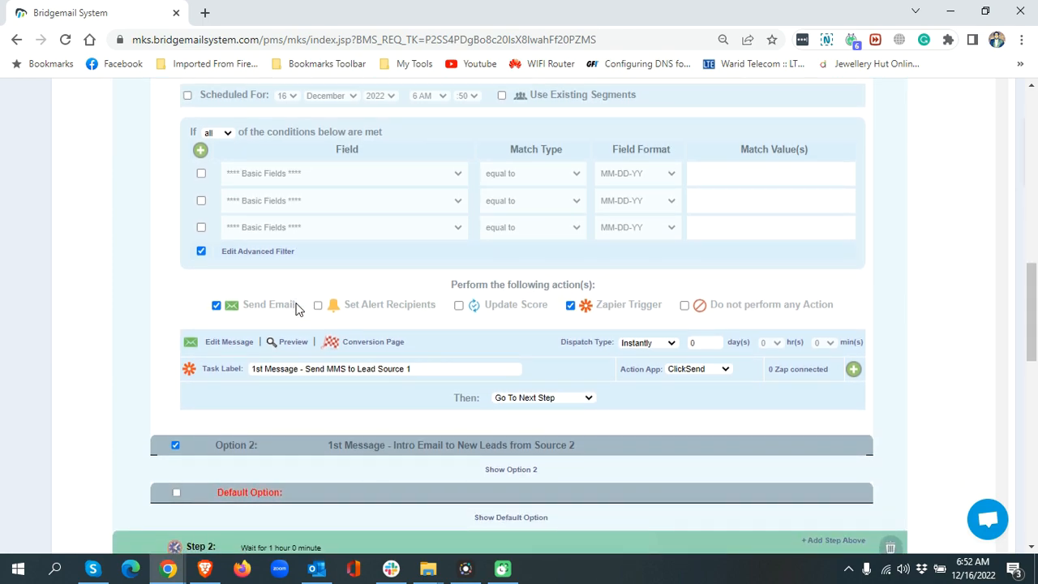
{"action": "left_click", "coordinate": [358, 369]}
{"action": "left_click_drag", "start_coordinate": [368, 369], "coordinate": [416, 363]}
{"action": "type", "text": "S"}
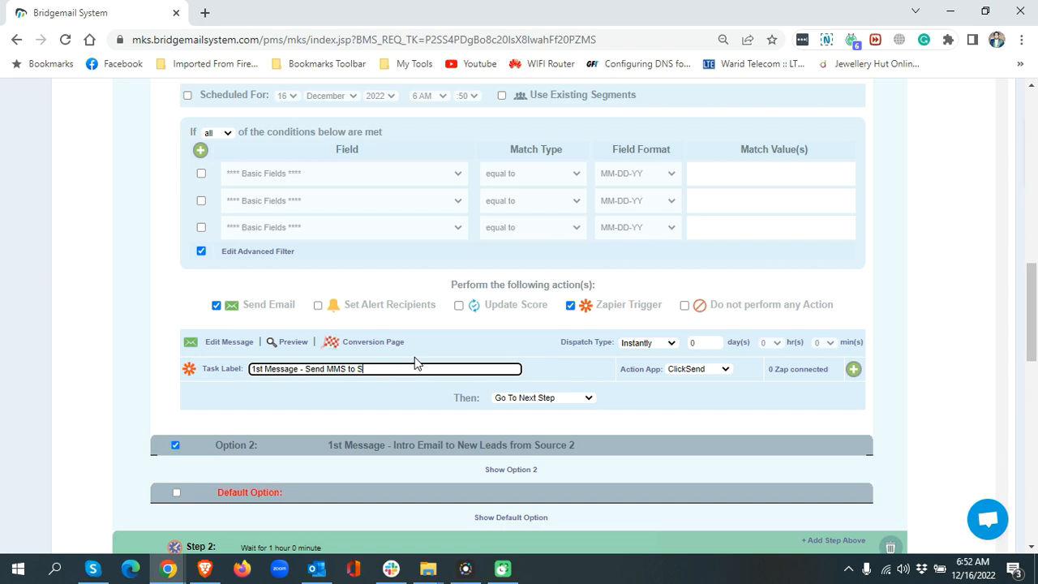
{"action": "type", "text": "aashups Leads"}
{"action": "left_click", "coordinate": [719, 403]}
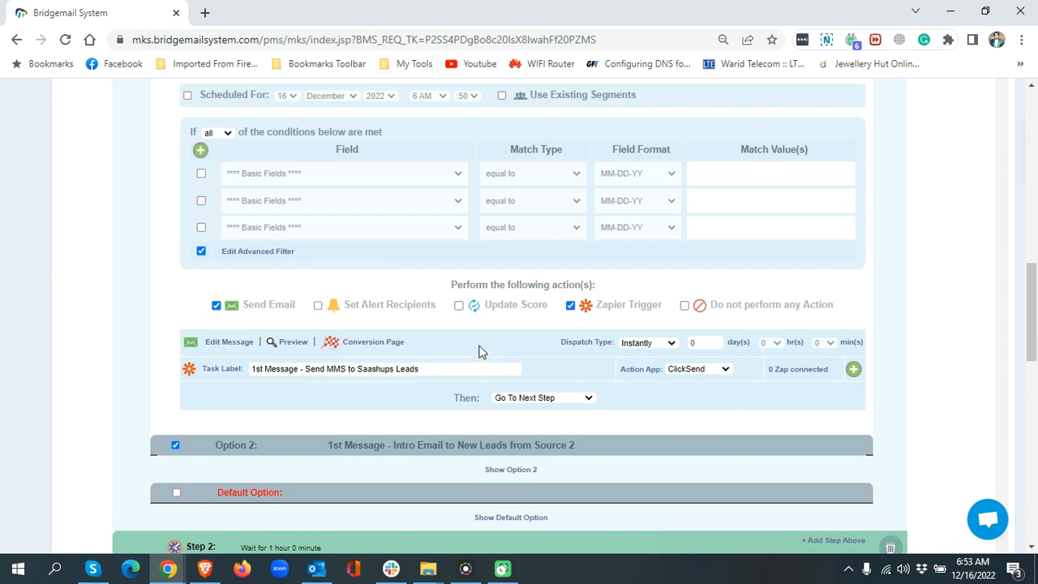
Open the email message of Step 1's Option 1 and apply the Product Launcher template from the recently used templates
{"action": "left_click", "coordinate": [218, 344]}
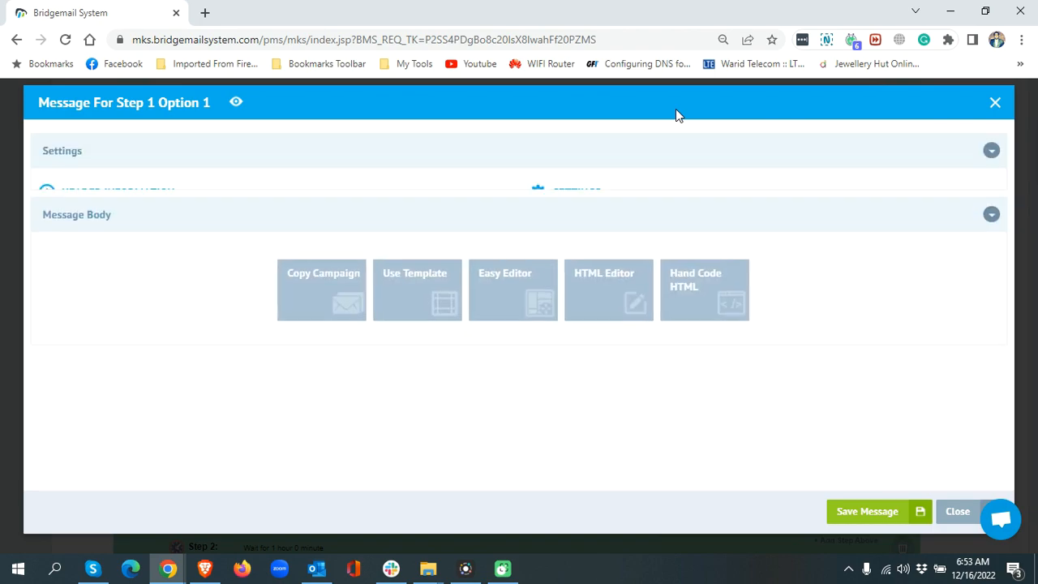
{"action": "scroll", "coordinate": [656, 282], "scroll_direction": "down", "scroll_amount": 8}
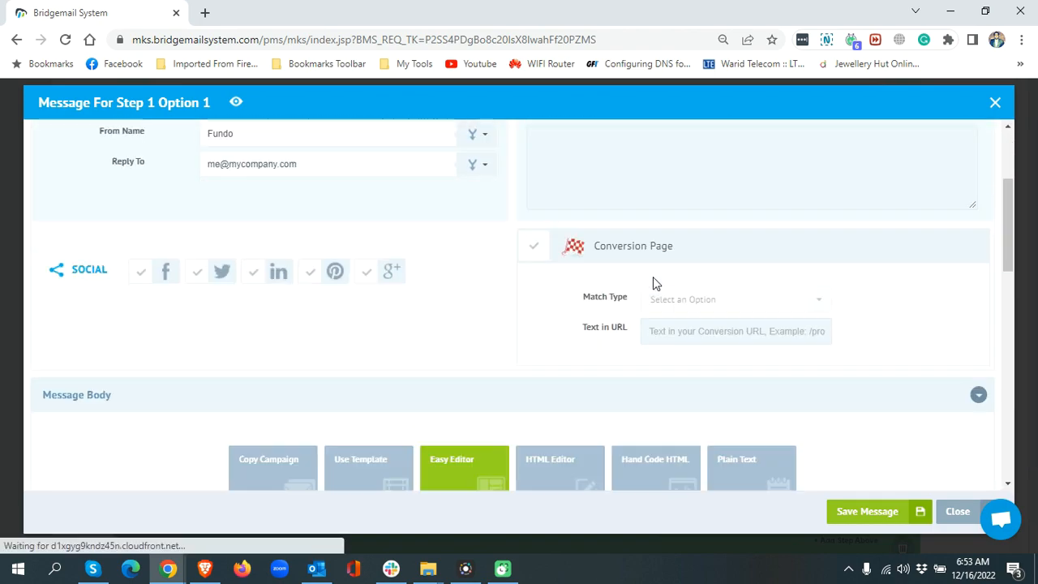
{"action": "scroll", "coordinate": [651, 283], "scroll_direction": "up", "scroll_amount": 1}
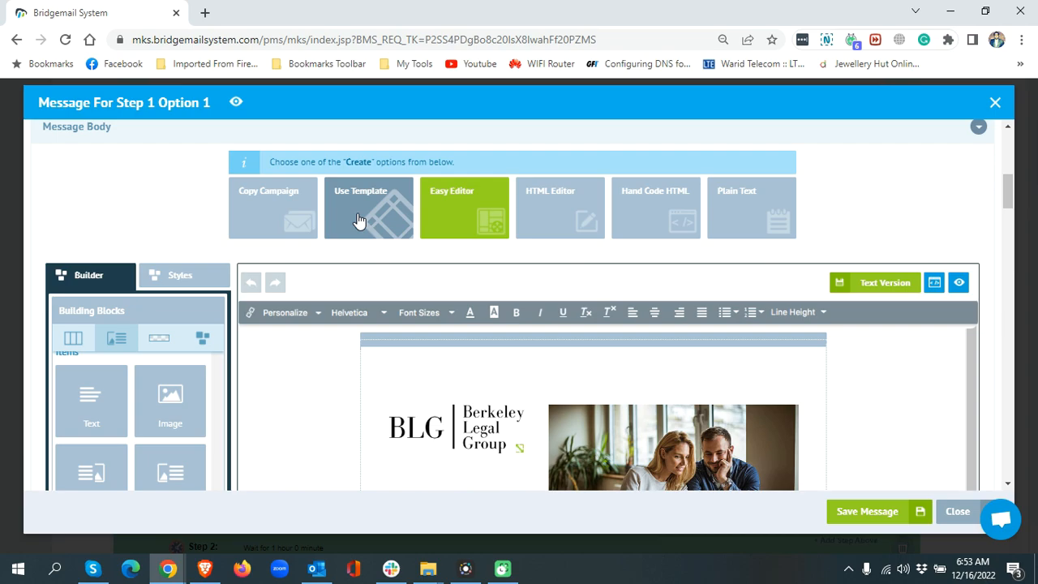
{"action": "left_click", "coordinate": [359, 221]}
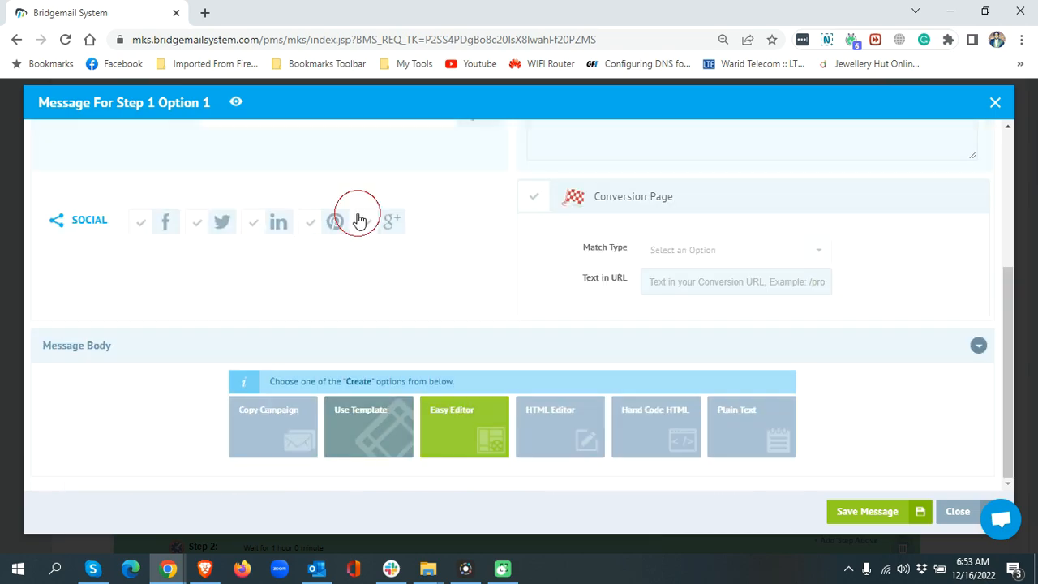
{"action": "scroll", "coordinate": [616, 385], "scroll_direction": "down", "scroll_amount": 1}
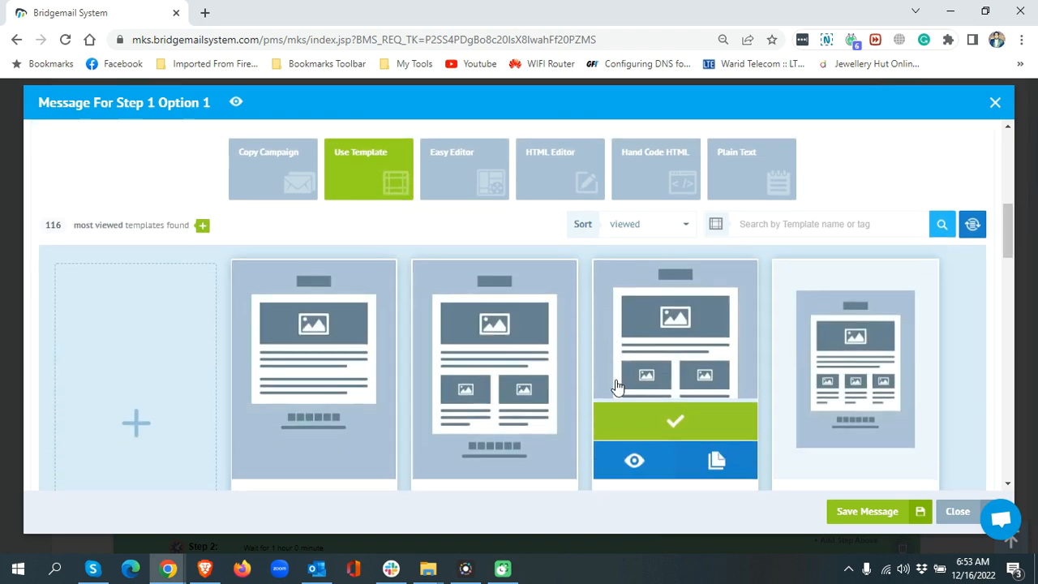
{"action": "left_click", "coordinate": [645, 187]}
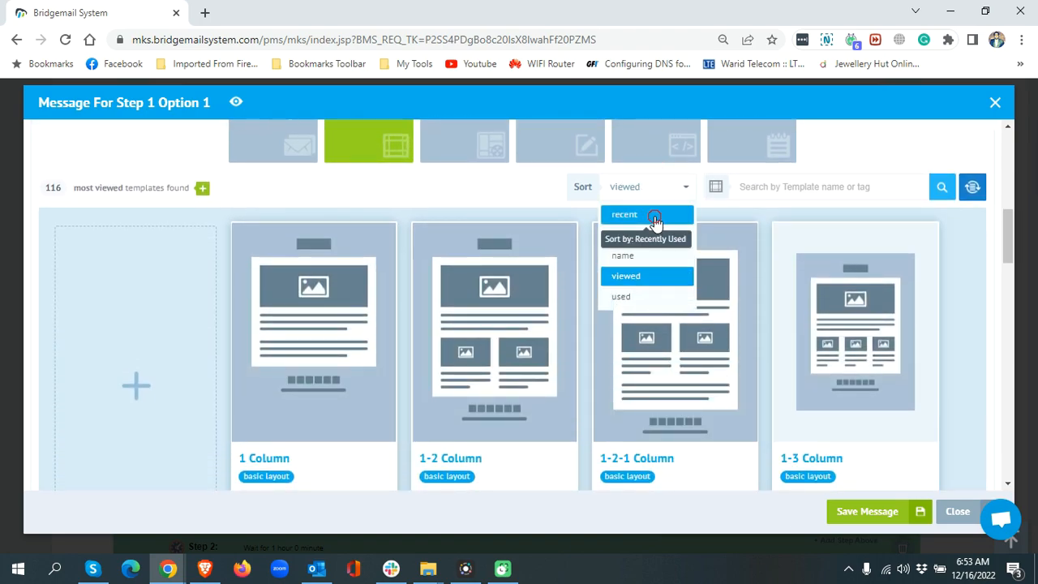
{"action": "left_click", "coordinate": [654, 215]}
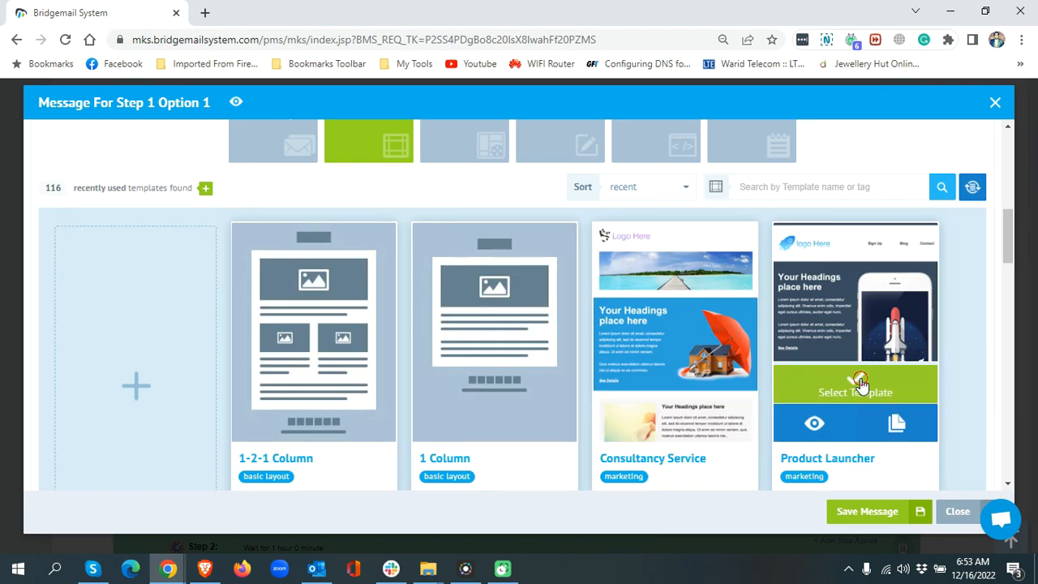
{"action": "left_click", "coordinate": [858, 381]}
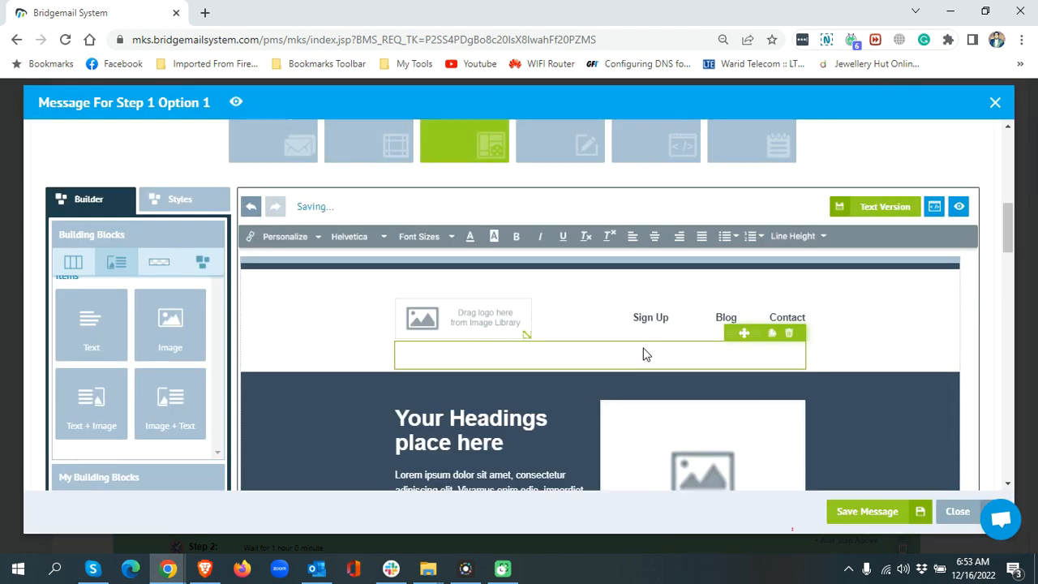
Look through the Product Launcher template's content blocks and close the message without saving it
{"action": "scroll", "coordinate": [641, 355], "scroll_direction": "down", "scroll_amount": 4}
{"action": "scroll", "coordinate": [647, 347], "scroll_direction": "down", "scroll_amount": 3}
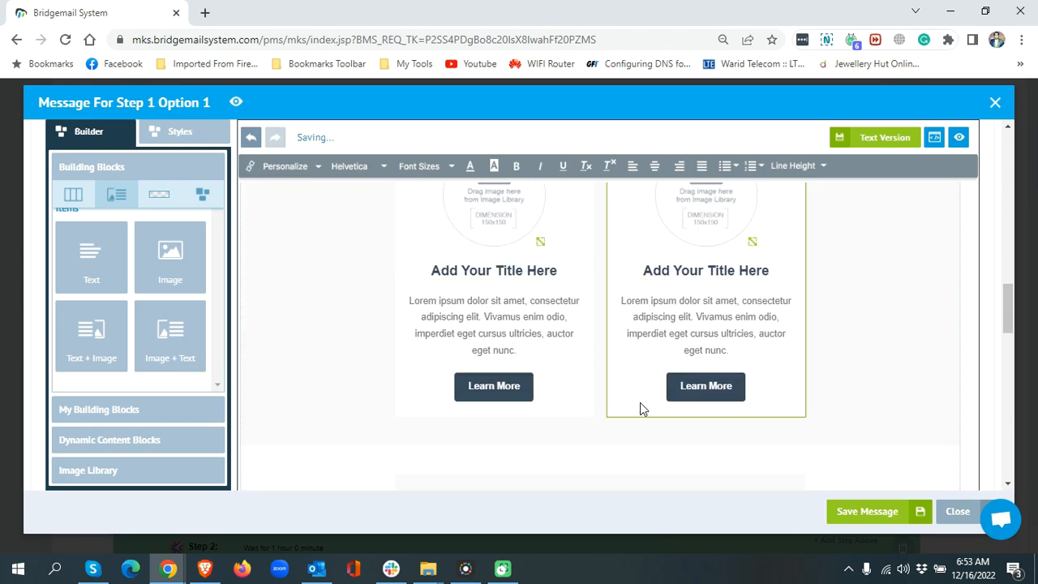
{"action": "scroll", "coordinate": [617, 412], "scroll_direction": "down", "scroll_amount": 3}
{"action": "scroll", "coordinate": [609, 408], "scroll_direction": "up", "scroll_amount": 8}
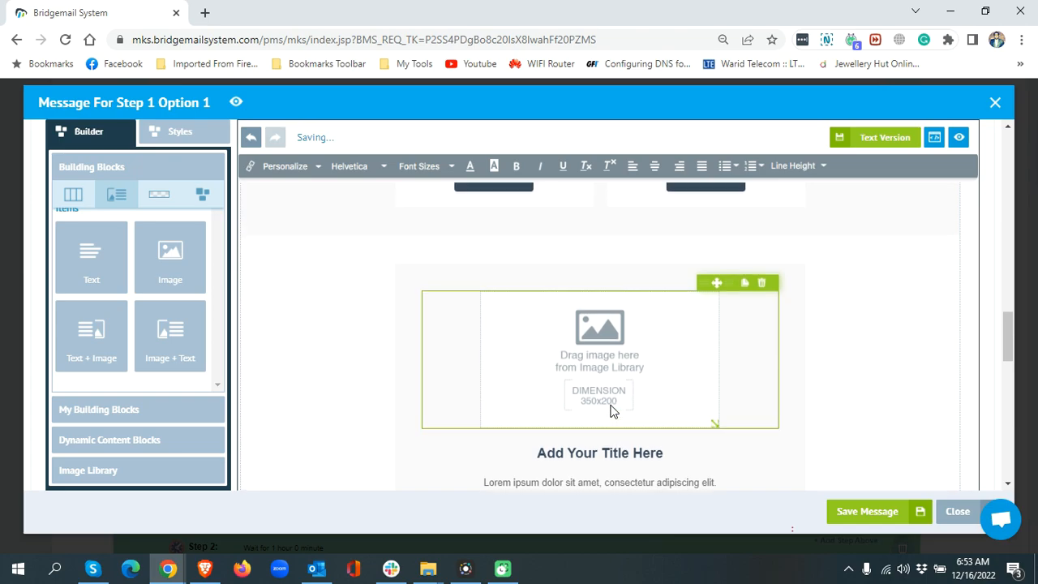
{"action": "scroll", "coordinate": [602, 404], "scroll_direction": "up", "scroll_amount": 3}
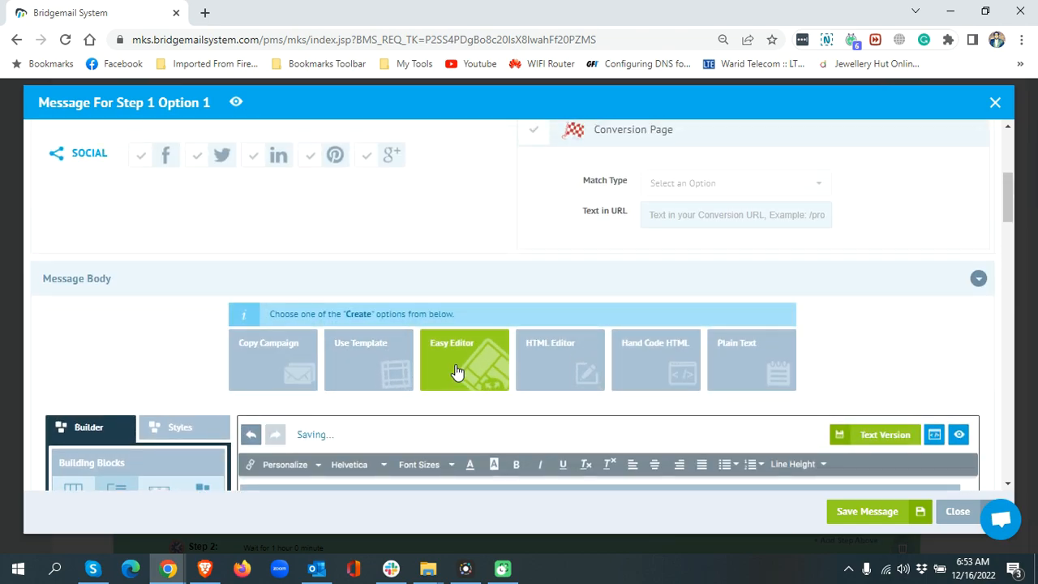
{"action": "left_click", "coordinate": [998, 103]}
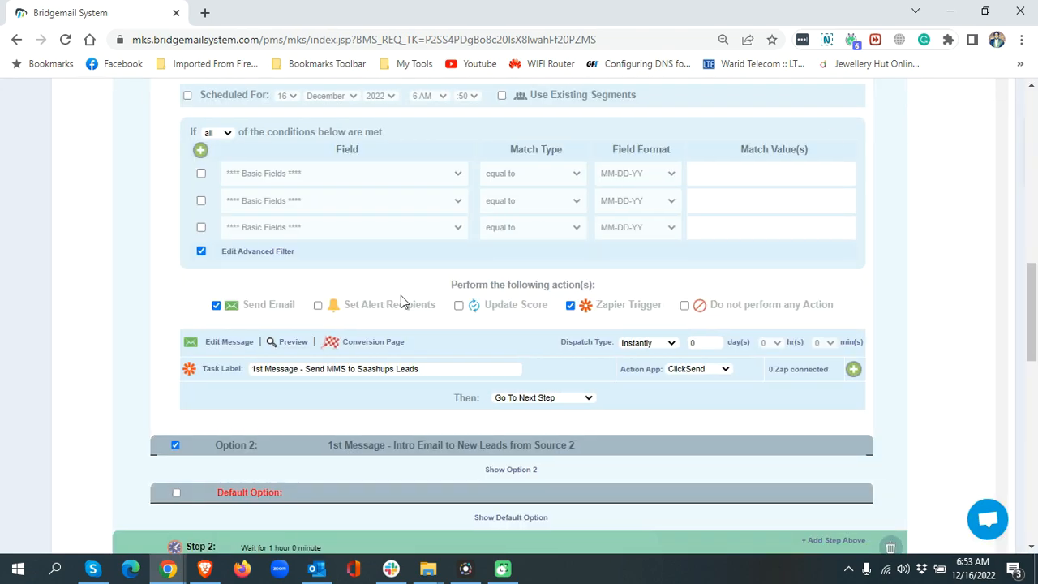
Reopen the email message of Step 1's Option 1 and examine its header settings and existing email body
{"action": "left_click", "coordinate": [232, 343]}
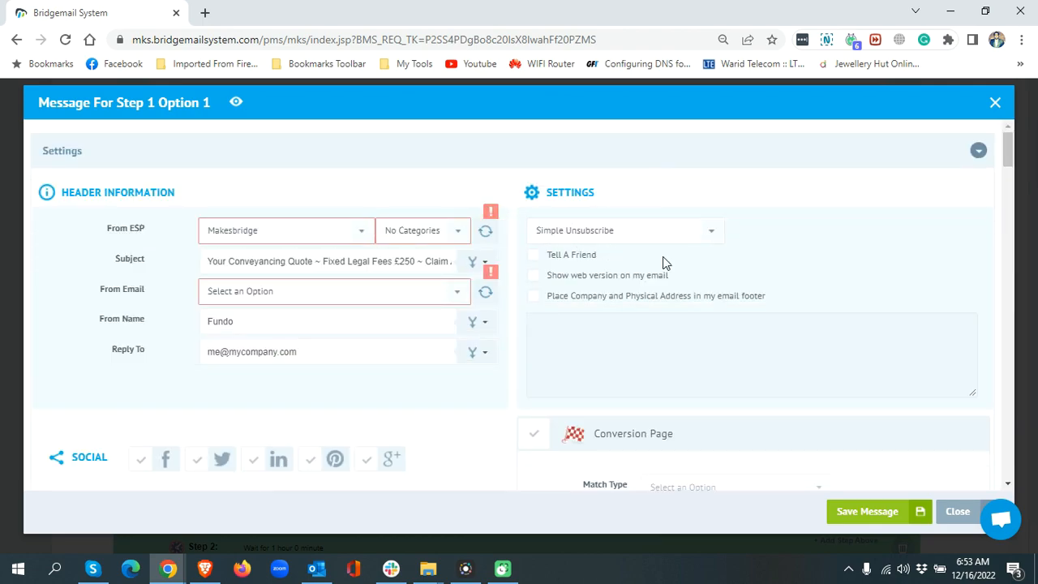
{"action": "scroll", "coordinate": [742, 276], "scroll_direction": "down", "scroll_amount": 7}
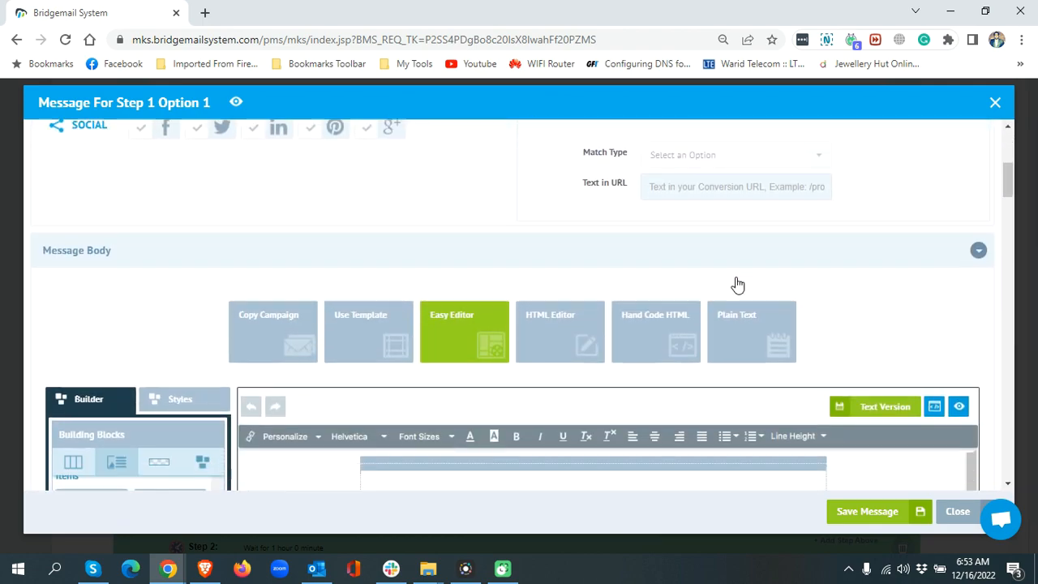
{"action": "scroll", "coordinate": [344, 350], "scroll_direction": "down", "scroll_amount": 5}
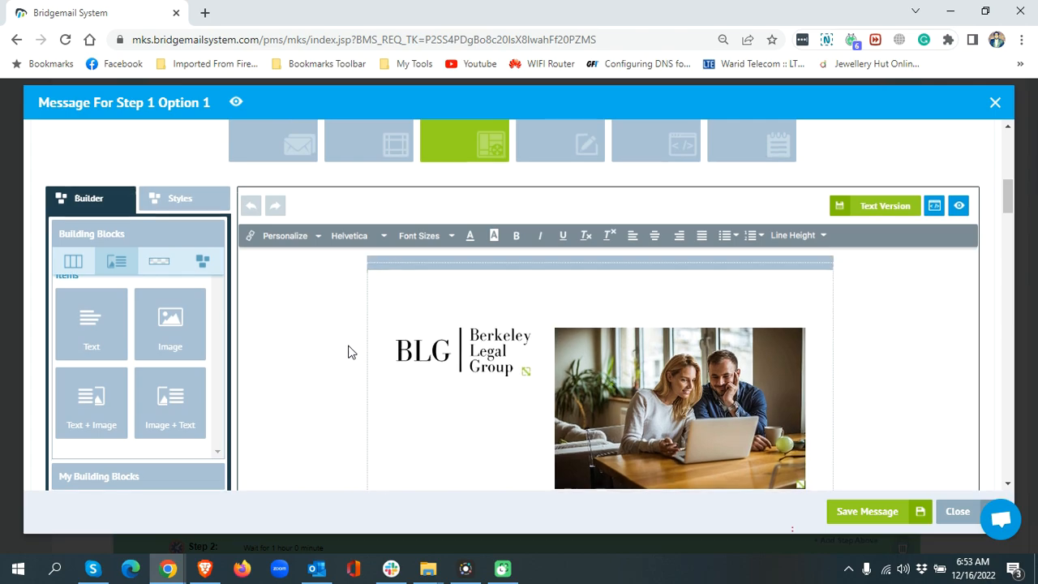
{"action": "scroll", "coordinate": [337, 349], "scroll_direction": "down", "scroll_amount": 4}
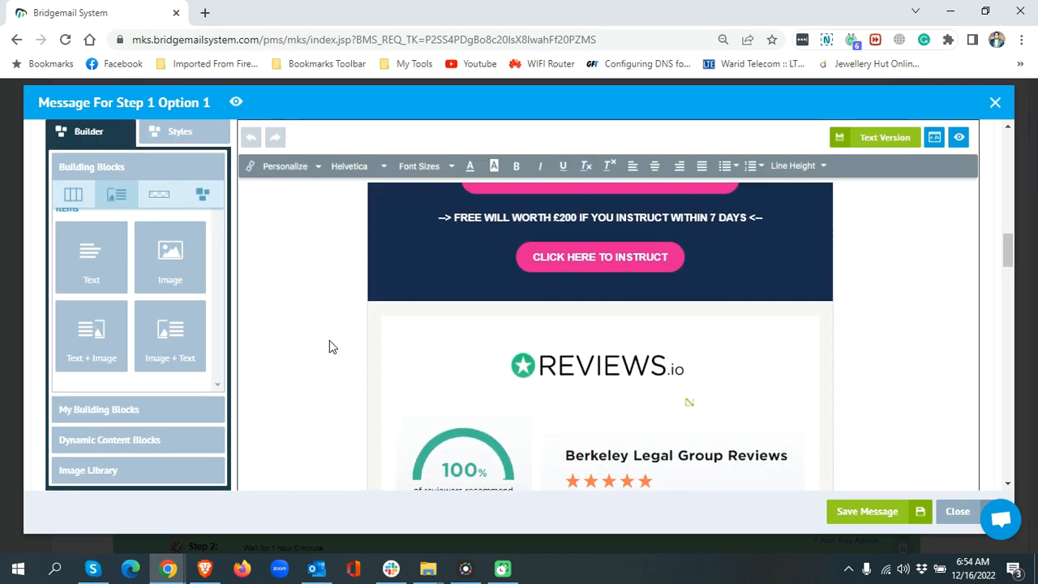
{"action": "scroll", "coordinate": [322, 344], "scroll_direction": "down", "scroll_amount": 4}
{"action": "scroll", "coordinate": [318, 343], "scroll_direction": "up", "scroll_amount": 4}
{"action": "scroll", "coordinate": [318, 343], "scroll_direction": "up", "scroll_amount": 8}
{"action": "scroll", "coordinate": [331, 264], "scroll_direction": "up", "scroll_amount": 8}
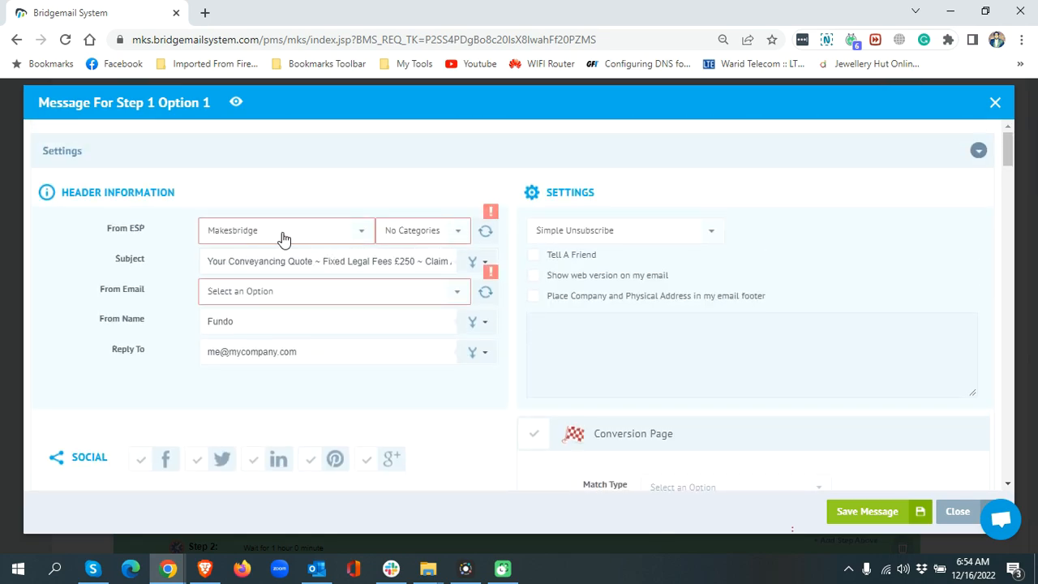
Set the message's From ESP to Makesbridge with the ASA-1 category and choose the Saashups sender address as From Email
{"action": "left_click", "coordinate": [282, 235]}
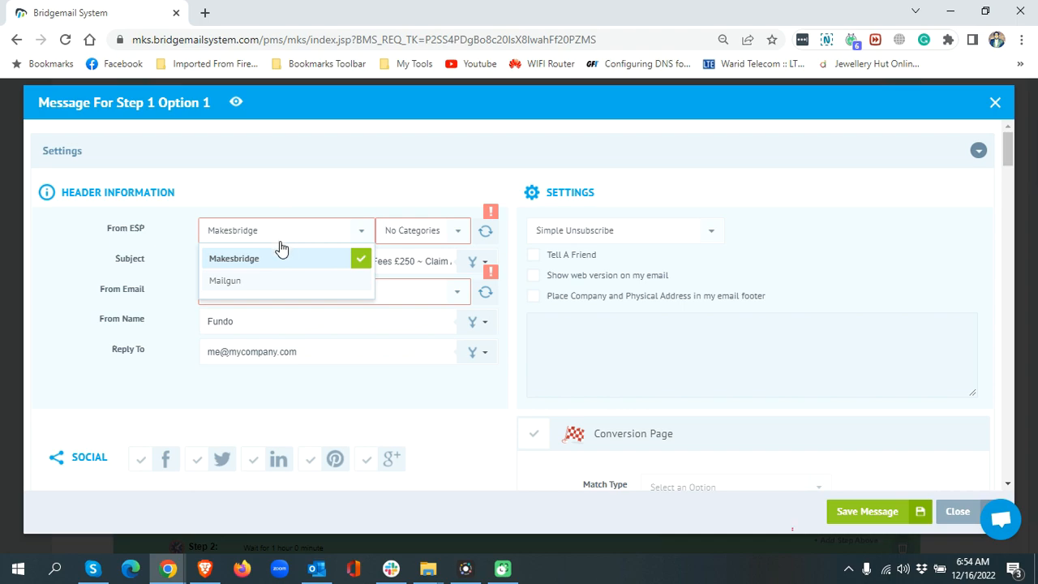
{"action": "left_click", "coordinate": [279, 259]}
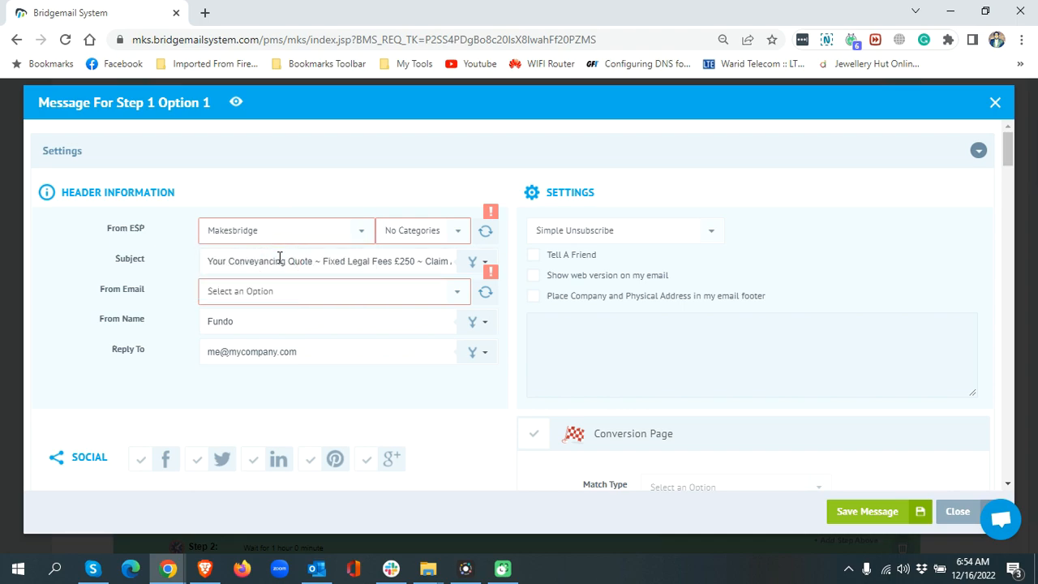
{"action": "left_click", "coordinate": [457, 233]}
{"action": "left_click", "coordinate": [432, 295]}
{"action": "left_click", "coordinate": [211, 263]}
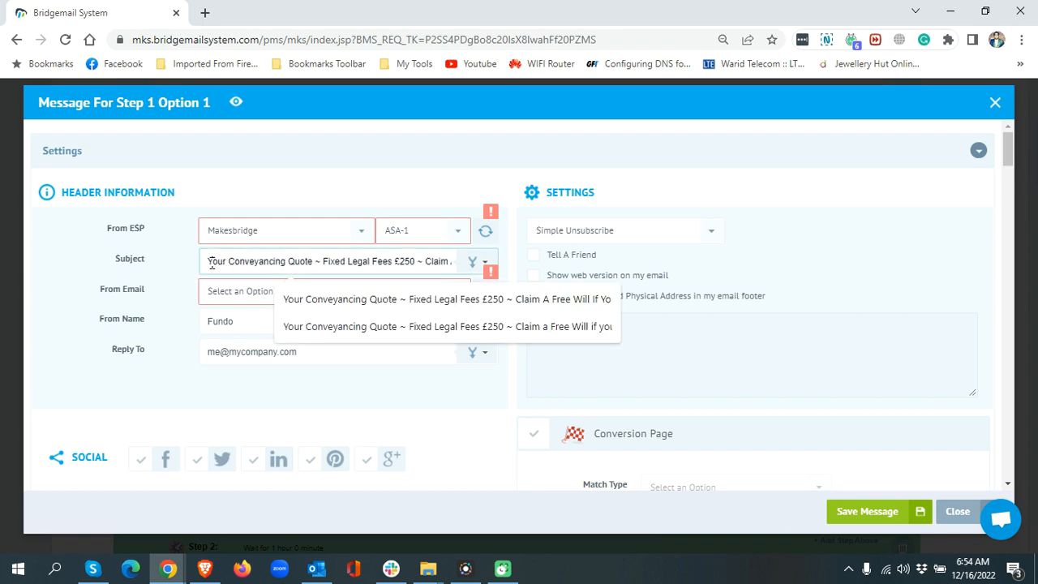
{"action": "left_click", "coordinate": [248, 302]}
{"action": "left_click", "coordinate": [252, 318]}
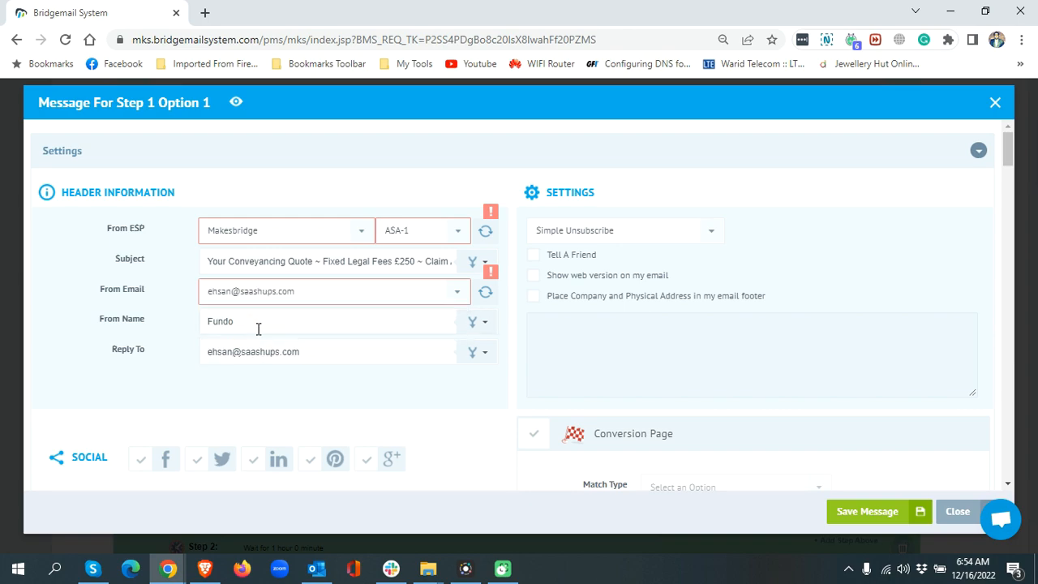
Set the message's From Name to Saashups, save the message and close it
{"action": "left_click_drag", "start_coordinate": [353, 325], "coordinate": [88, 330]}
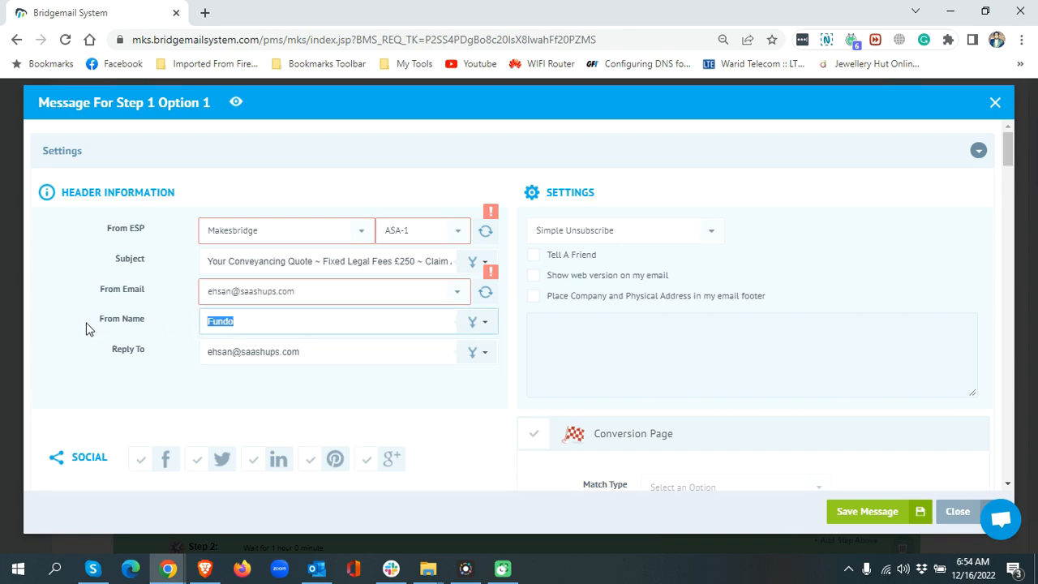
{"action": "type", "text": "Saashups"}
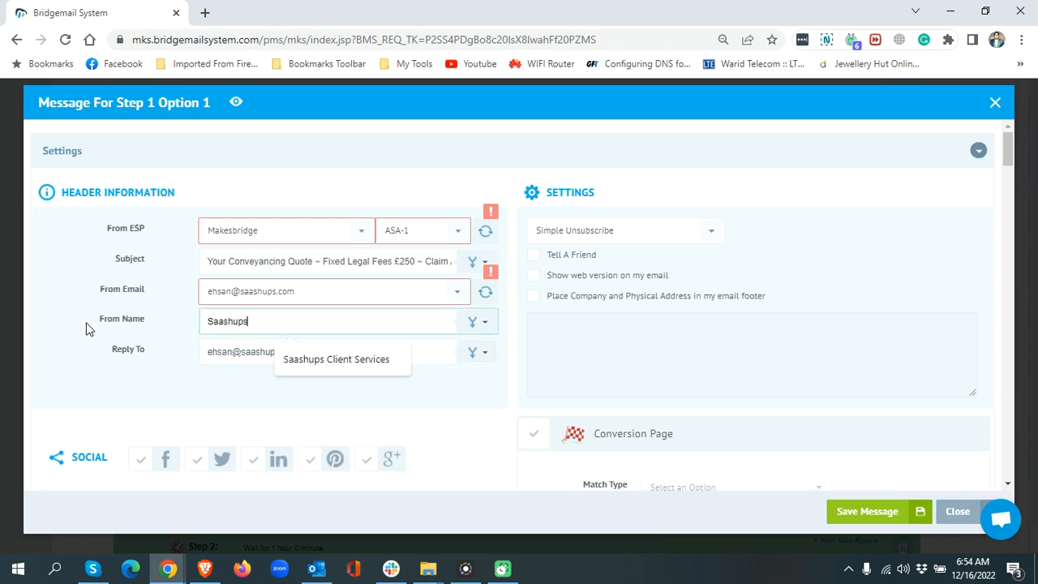
{"action": "left_click", "coordinate": [242, 410]}
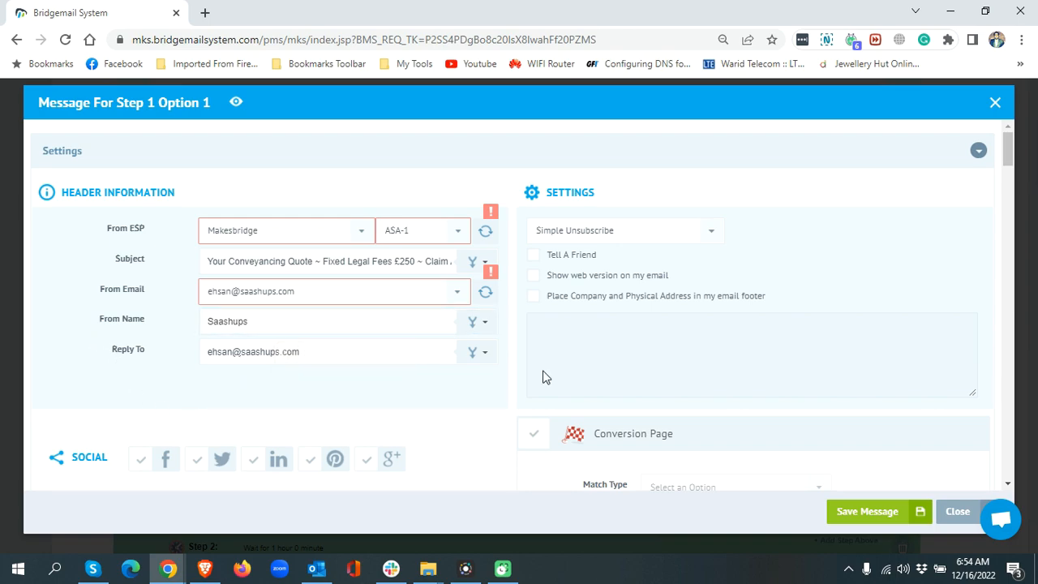
{"action": "left_click", "coordinate": [864, 512]}
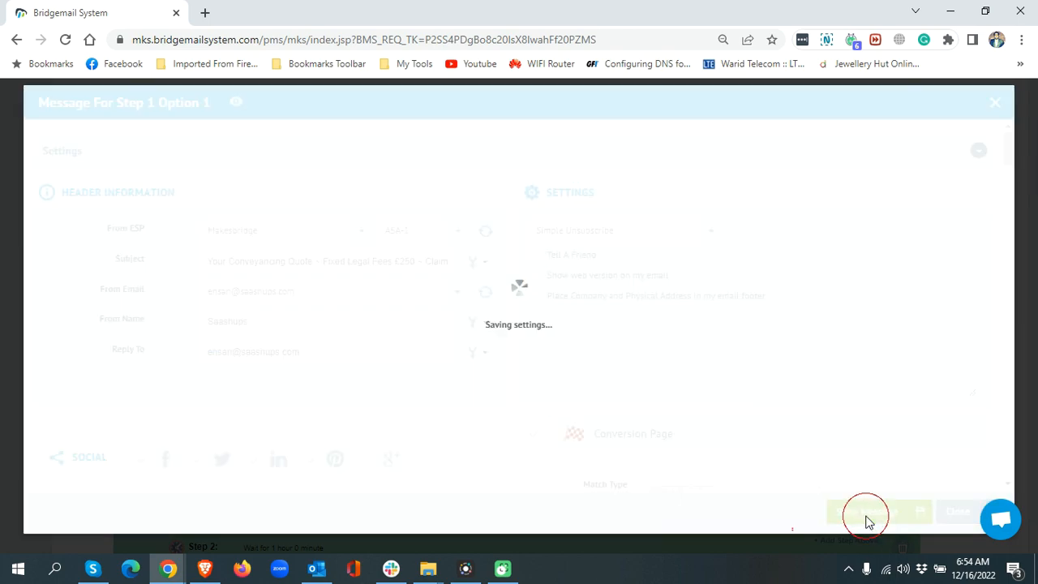
{"action": "left_click", "coordinate": [996, 104]}
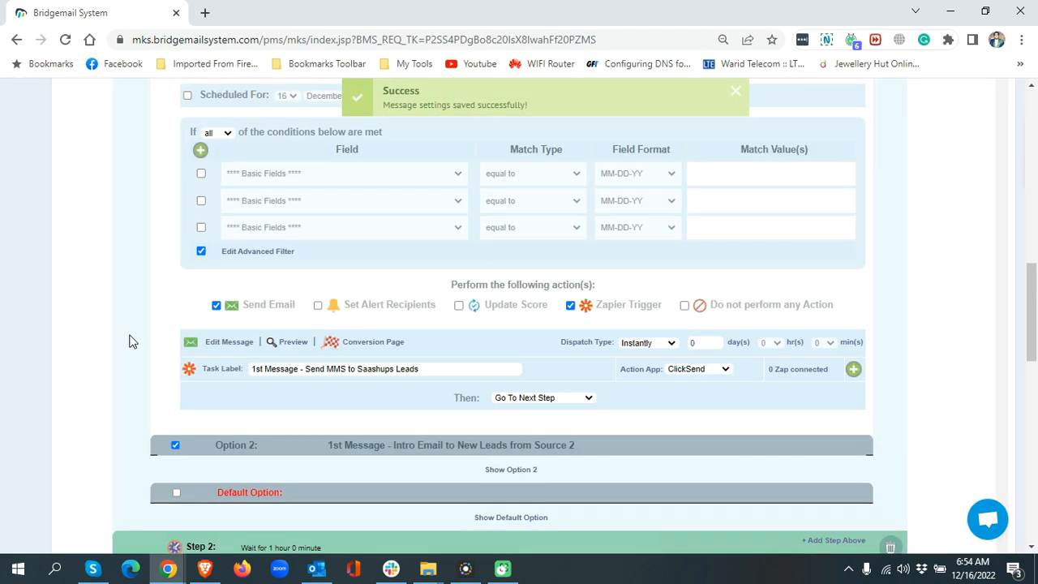
Expand Step 1's Option 2, rename it "1st Message - Intro Email to New Leads from Makesbridge" and save the label
{"action": "scroll", "coordinate": [132, 342], "scroll_direction": "down", "scroll_amount": 3}
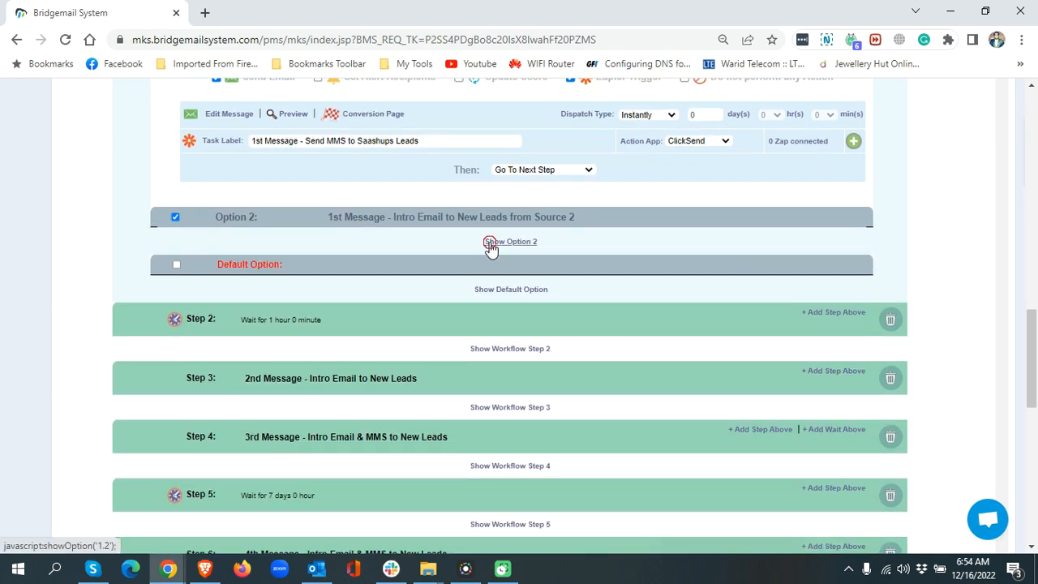
{"action": "left_click", "coordinate": [491, 244]}
{"action": "left_click", "coordinate": [497, 221]}
{"action": "left_click_drag", "start_coordinate": [459, 218], "coordinate": [529, 216]}
{"action": "left_click", "coordinate": [434, 217]}
{"action": "type", "text": "Mak"}
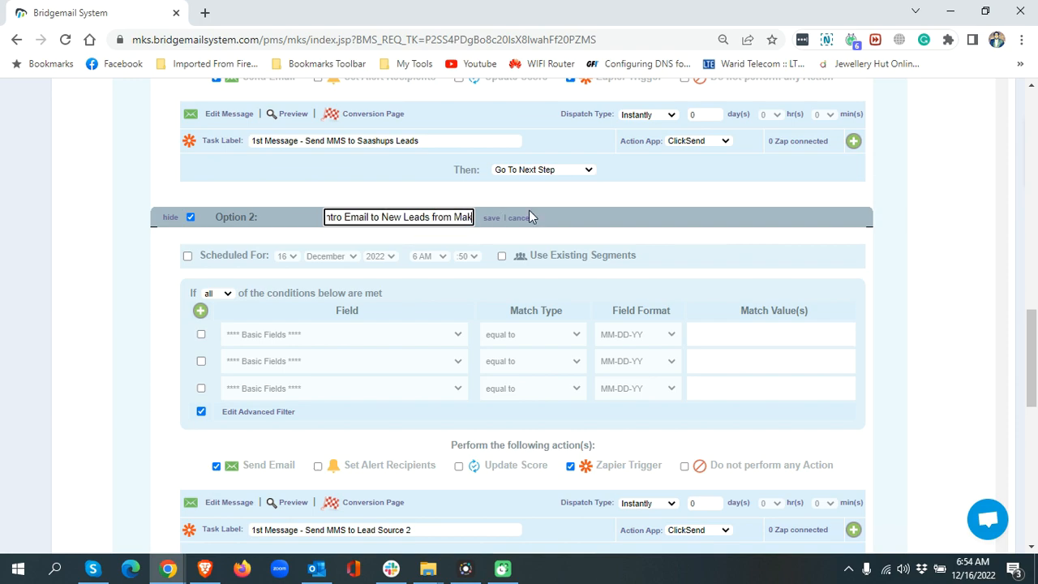
{"action": "type", "text": "esbridge"}
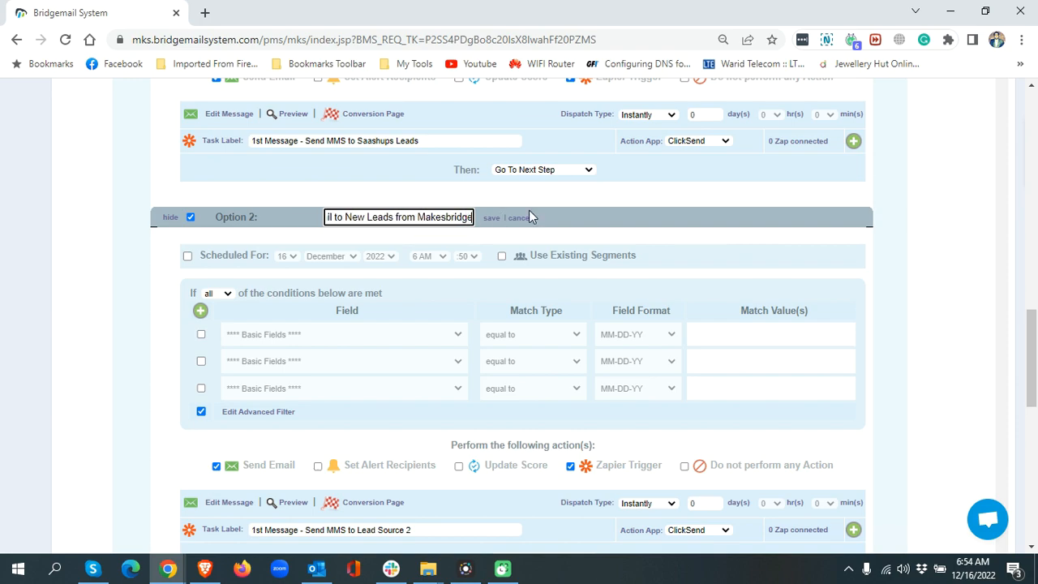
{"action": "left_click", "coordinate": [486, 218]}
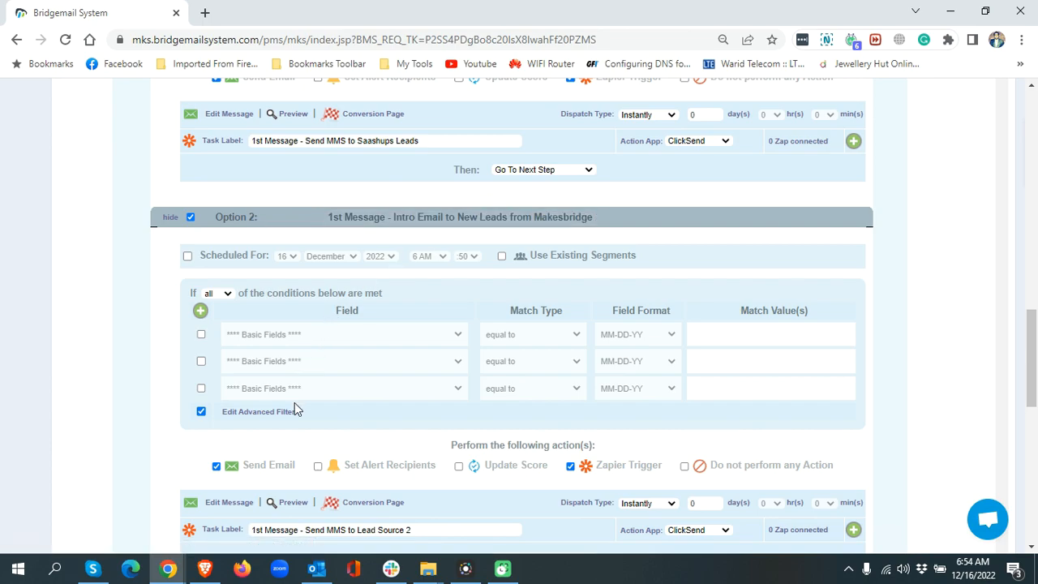
Restrict the advanced filter of Step 1's Option 2 to members of the Makesbridge Leads list, save it and close the filter window
{"action": "left_click", "coordinate": [260, 412]}
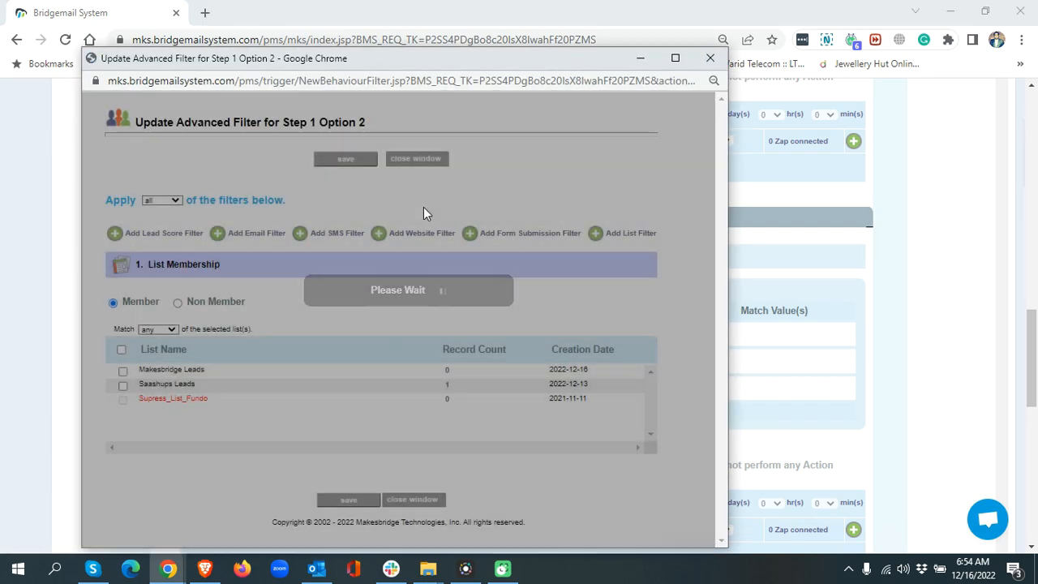
{"action": "left_click", "coordinate": [123, 371]}
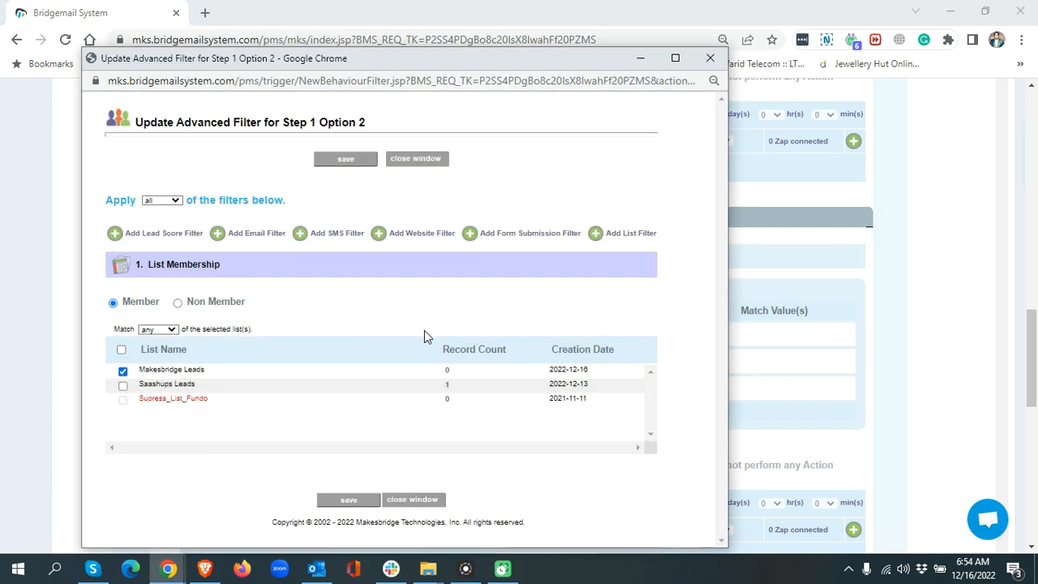
{"action": "left_click", "coordinate": [351, 161]}
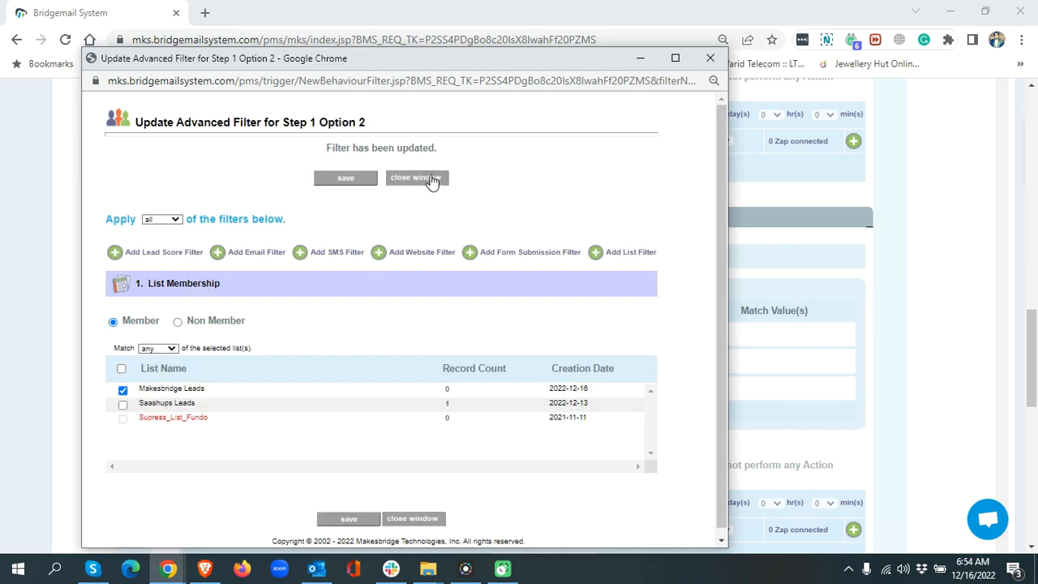
{"action": "left_click", "coordinate": [432, 178]}
Open the email message of Step 1's Option 2 and try Makesbridge with ASA-1 as From ESP and the Saashups sender address as From Email
{"action": "scroll", "coordinate": [167, 328], "scroll_direction": "down", "scroll_amount": 3}
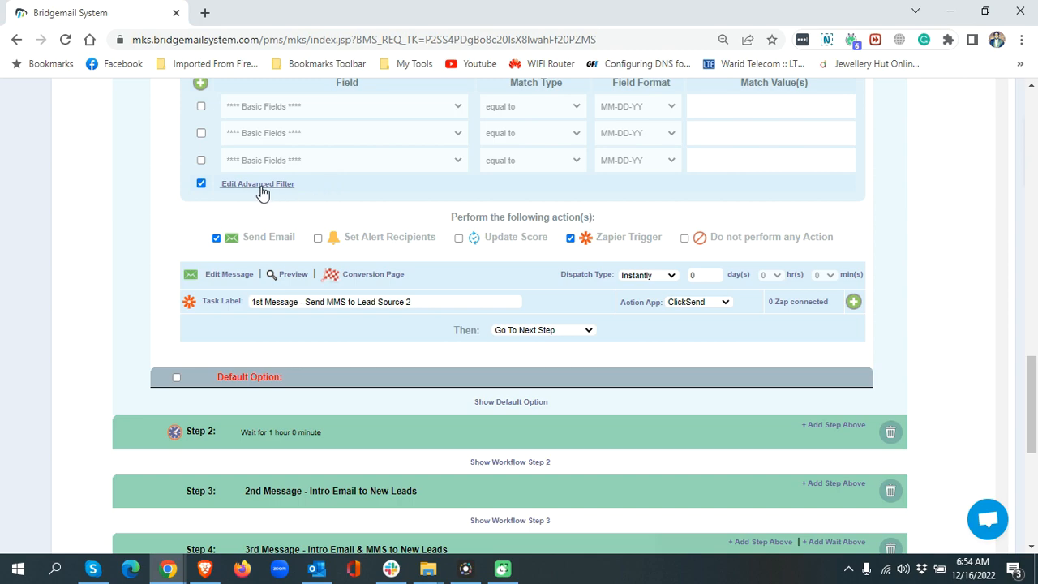
{"action": "left_click", "coordinate": [225, 277]}
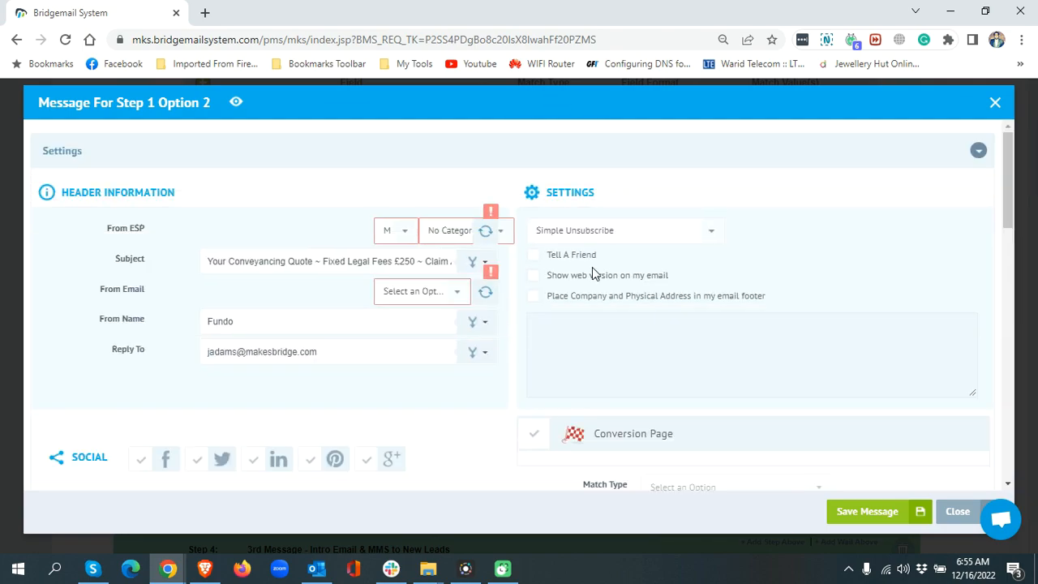
{"action": "left_click", "coordinate": [475, 233]}
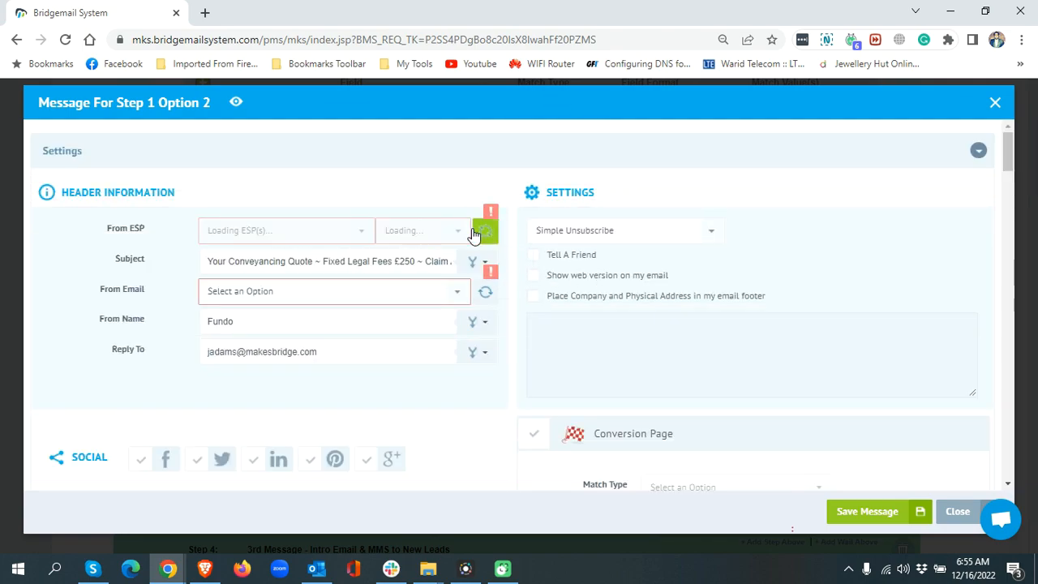
{"action": "left_click", "coordinate": [282, 293]}
{"action": "left_click", "coordinate": [273, 322]}
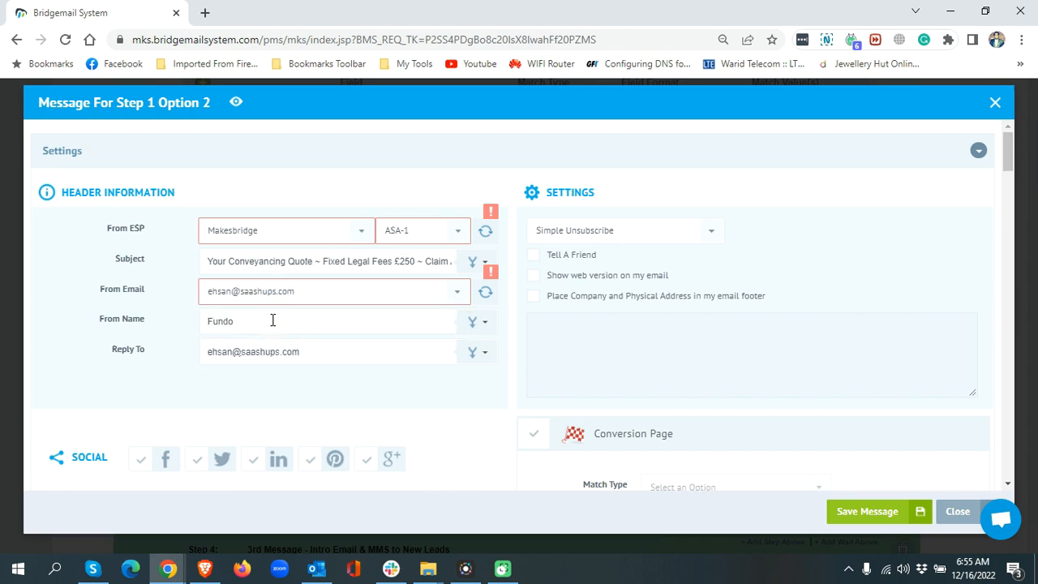
{"action": "left_click_drag", "start_coordinate": [264, 323], "coordinate": [157, 332]}
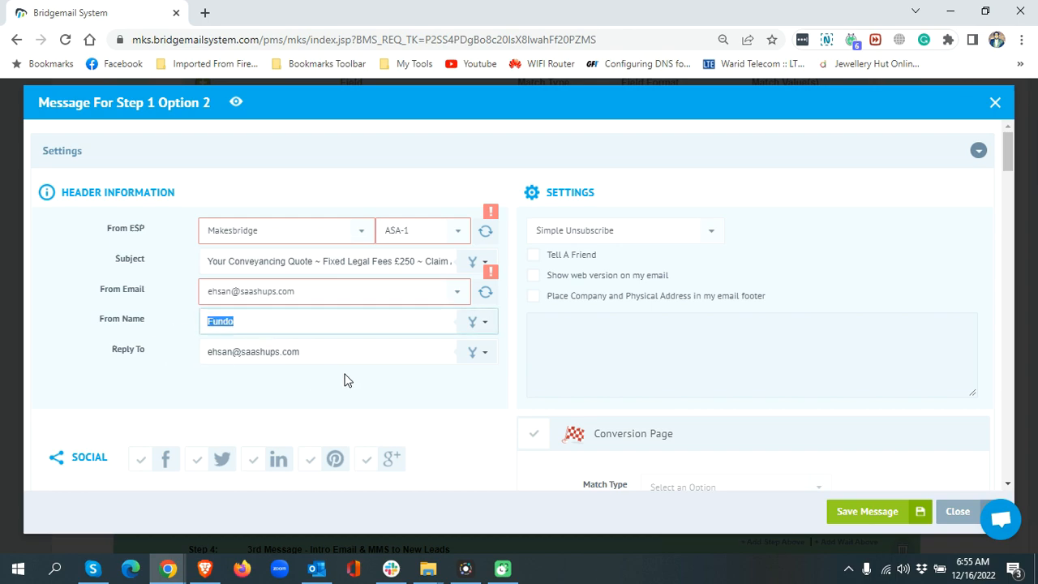
Examine the email body of the Option 2 message and close the message without saving
{"action": "scroll", "coordinate": [345, 378], "scroll_direction": "down", "scroll_amount": 3}
{"action": "scroll", "coordinate": [344, 380], "scroll_direction": "down", "scroll_amount": 4}
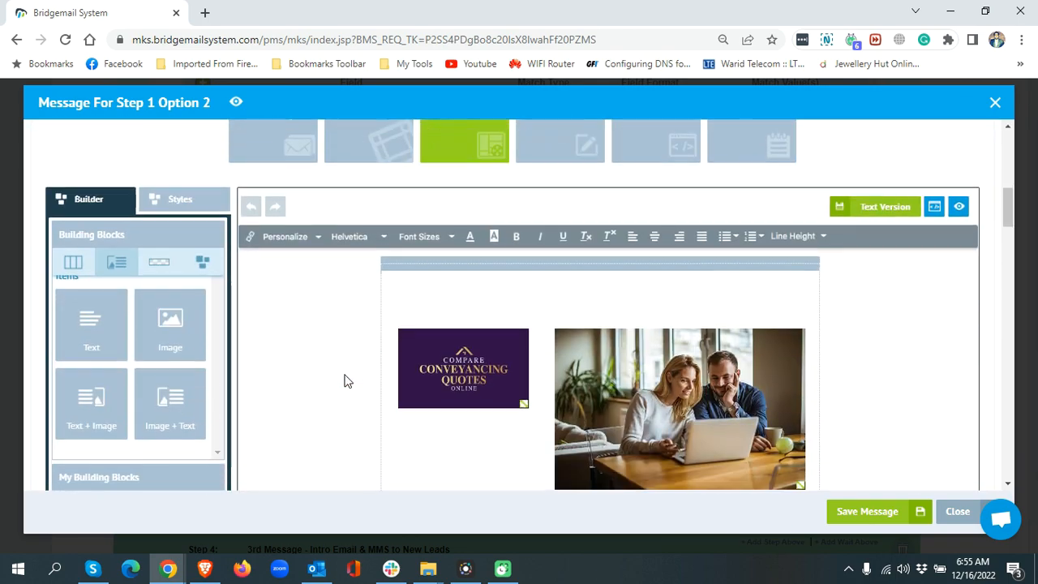
{"action": "left_click", "coordinate": [995, 104]}
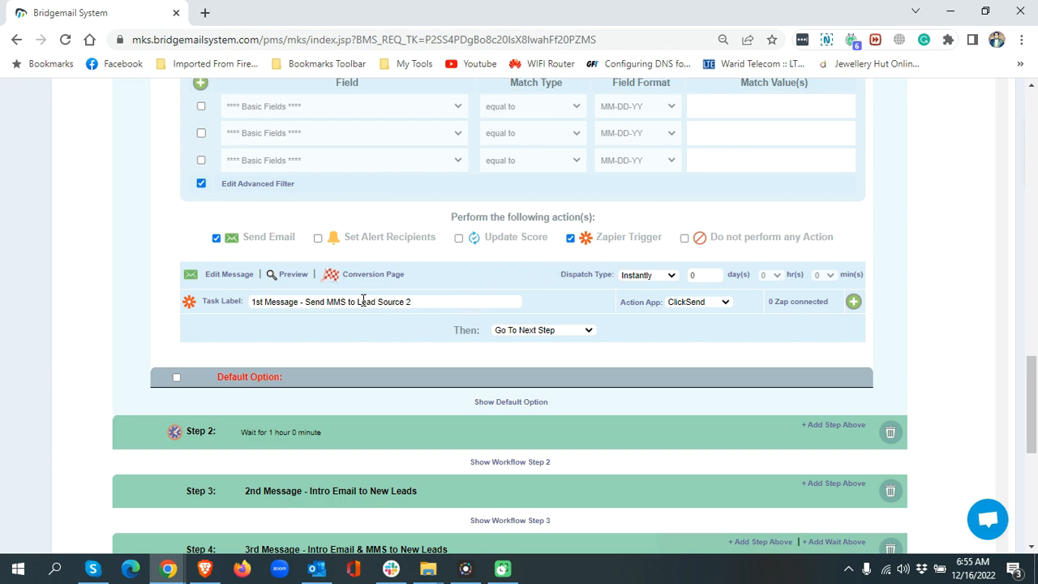
Change the Zapier task label of Step 1's Option 2 to "1st Message - Send MMS to Makesbridge Leads"
{"action": "left_click_drag", "start_coordinate": [358, 301], "coordinate": [465, 303]}
{"action": "type", "text": "Makesbridg"}
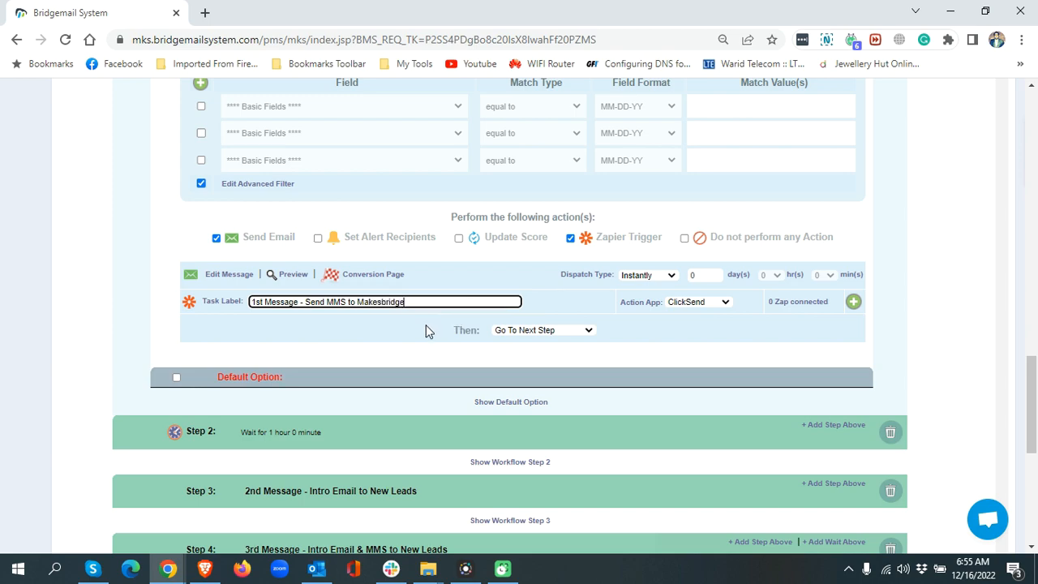
{"action": "type", "text": "e Leads"}
{"action": "left_click", "coordinate": [896, 329]}
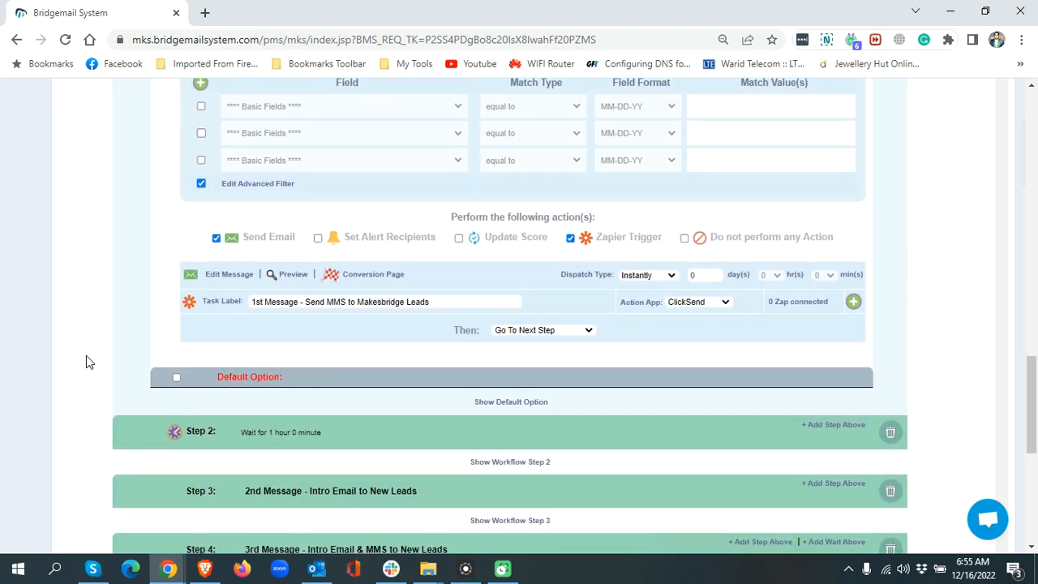
Expand Step 2 and view the hour choices of its wait time without changing them
{"action": "scroll", "coordinate": [86, 362], "scroll_direction": "down", "scroll_amount": 3}
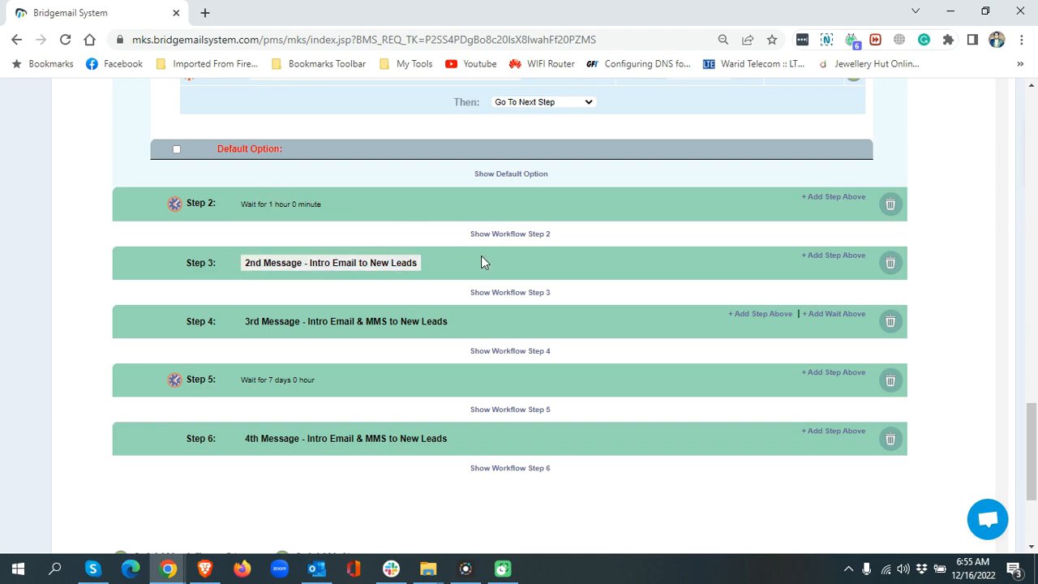
{"action": "left_click", "coordinate": [486, 235]}
{"action": "left_click", "coordinate": [325, 254]}
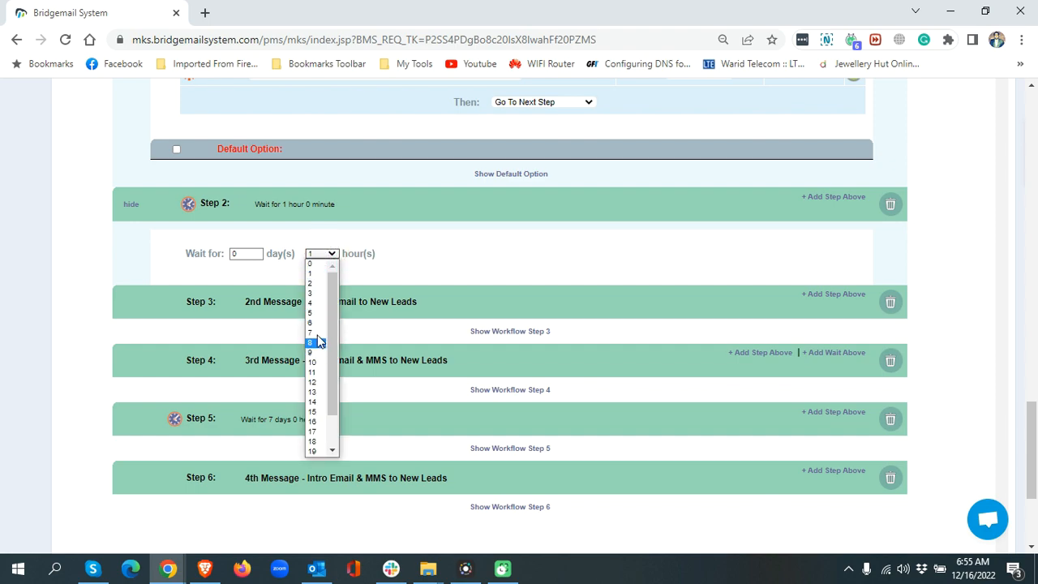
{"action": "left_click", "coordinate": [526, 245]}
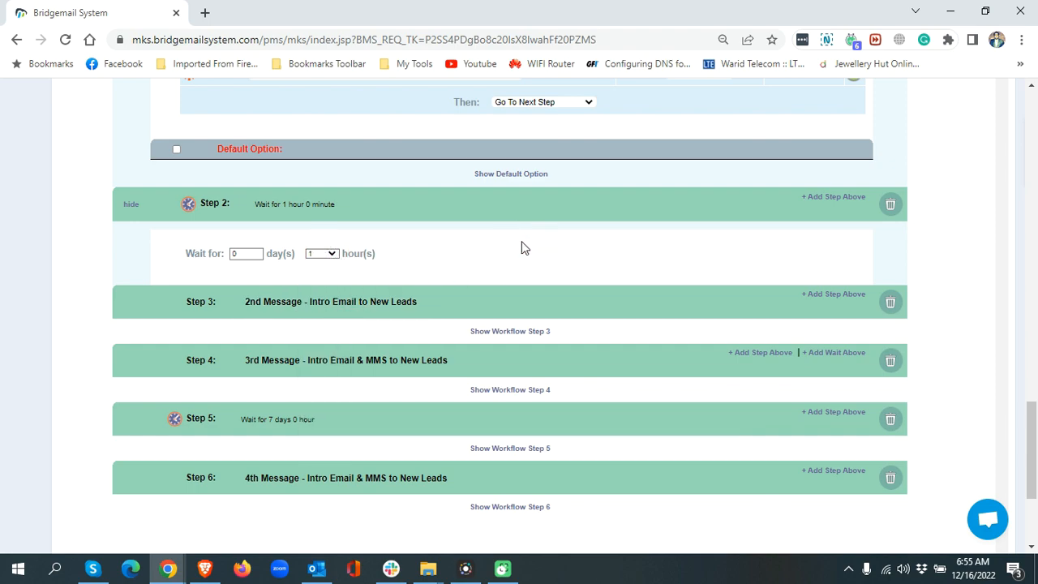
Expand Step 3 and examine the filters and actions of its two options
{"action": "left_click", "coordinate": [511, 332]}
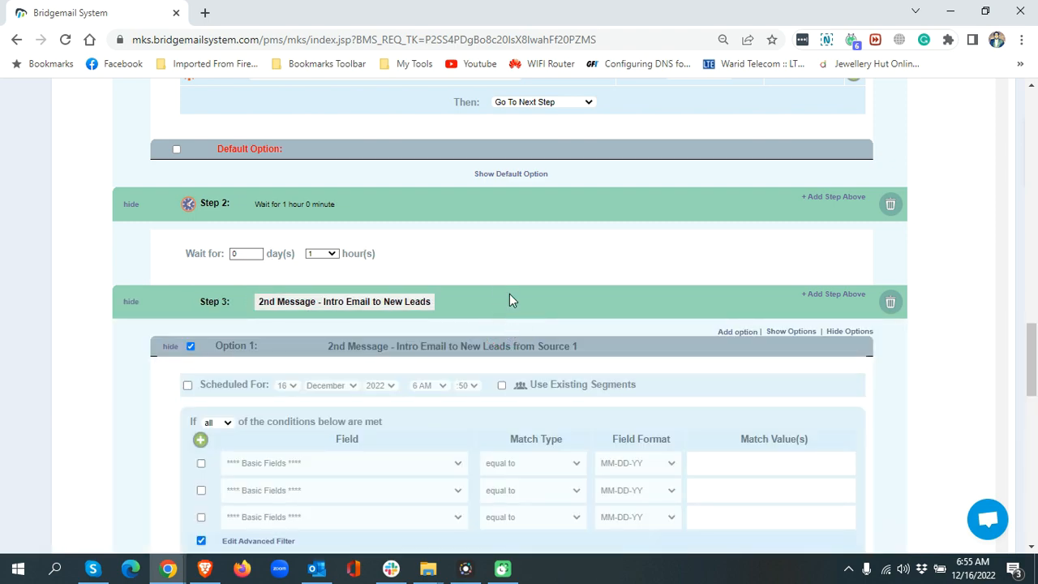
{"action": "scroll", "coordinate": [510, 276], "scroll_direction": "down", "scroll_amount": 3}
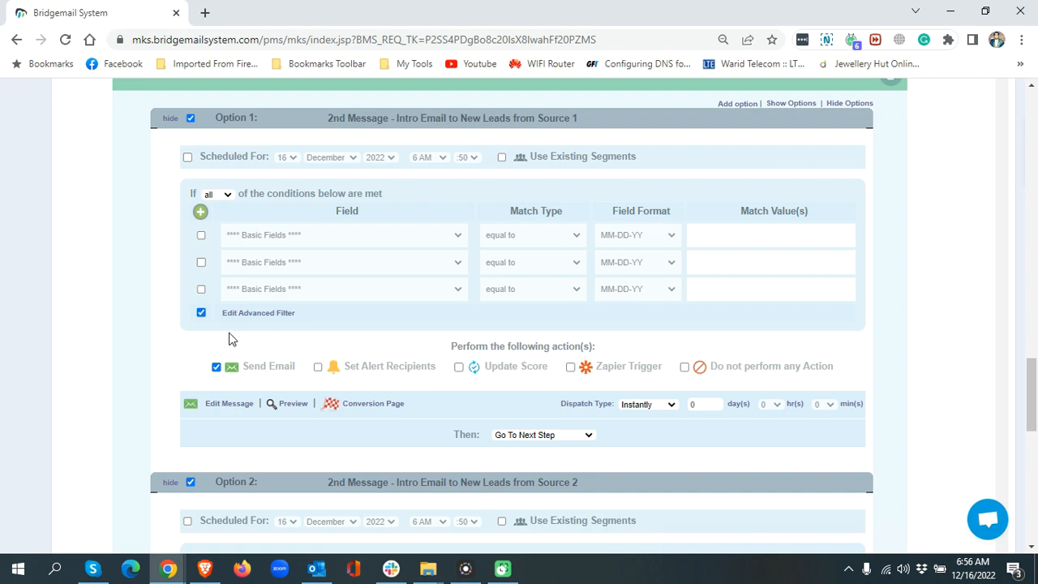
{"action": "scroll", "coordinate": [111, 333], "scroll_direction": "down", "scroll_amount": 3}
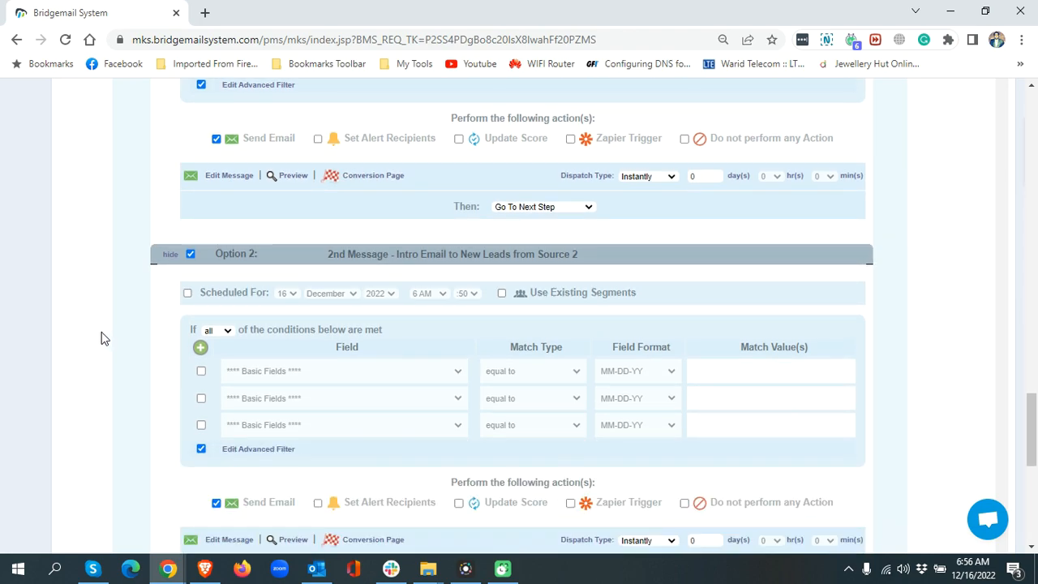
{"action": "scroll", "coordinate": [102, 339], "scroll_direction": "down", "scroll_amount": 5}
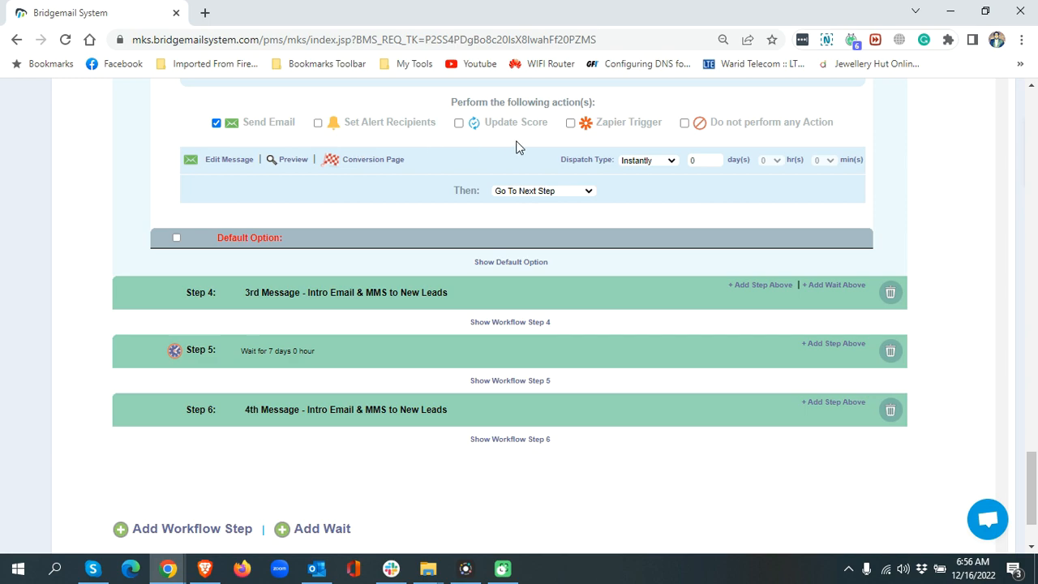
Enable the Zapier Trigger on Step 3's Option 2, view the available action apps and disable the trigger again
{"action": "left_click", "coordinate": [571, 124]}
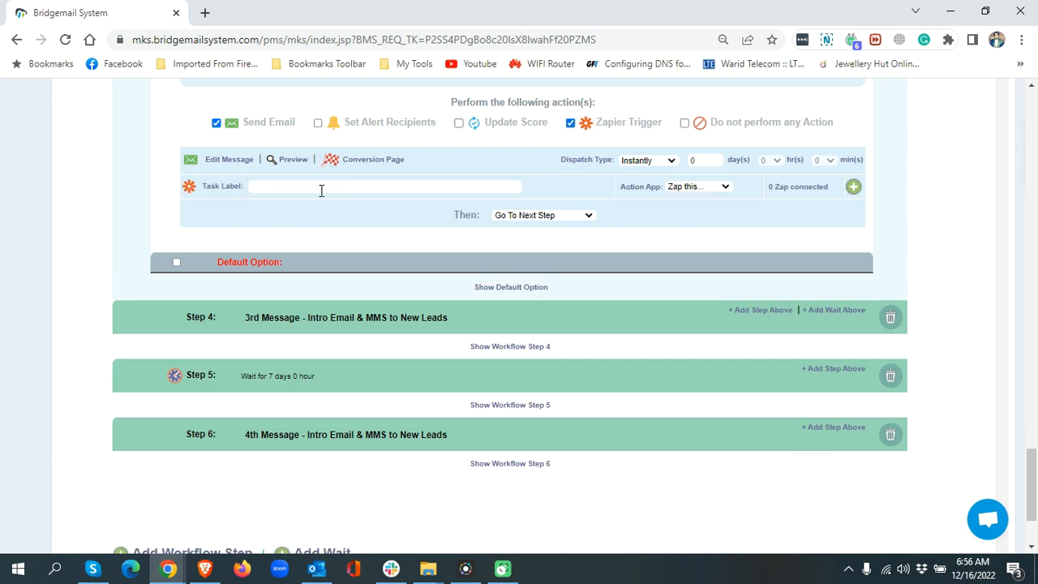
{"action": "left_click", "coordinate": [714, 187]}
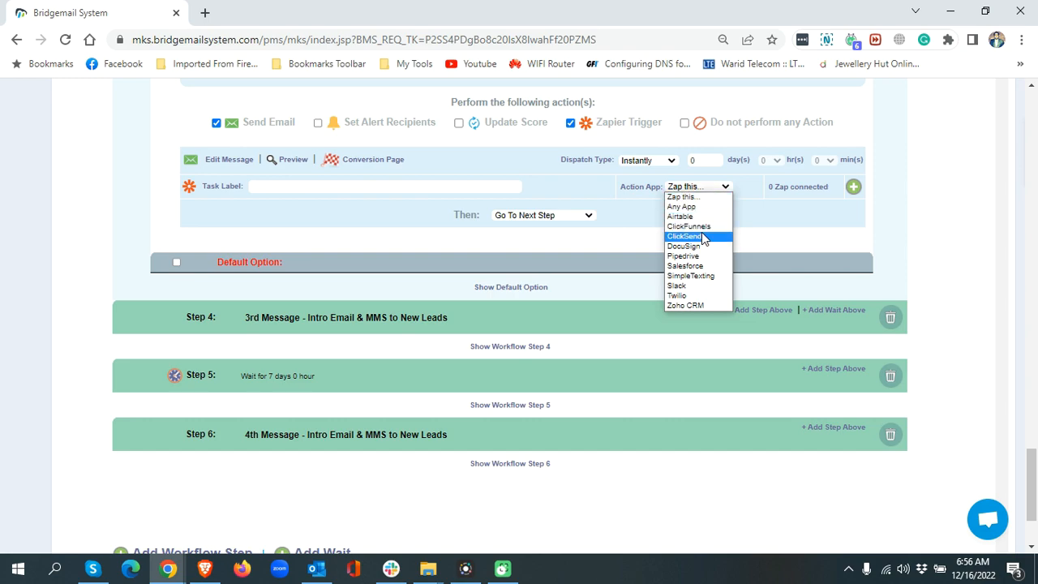
{"action": "left_click", "coordinate": [786, 220]}
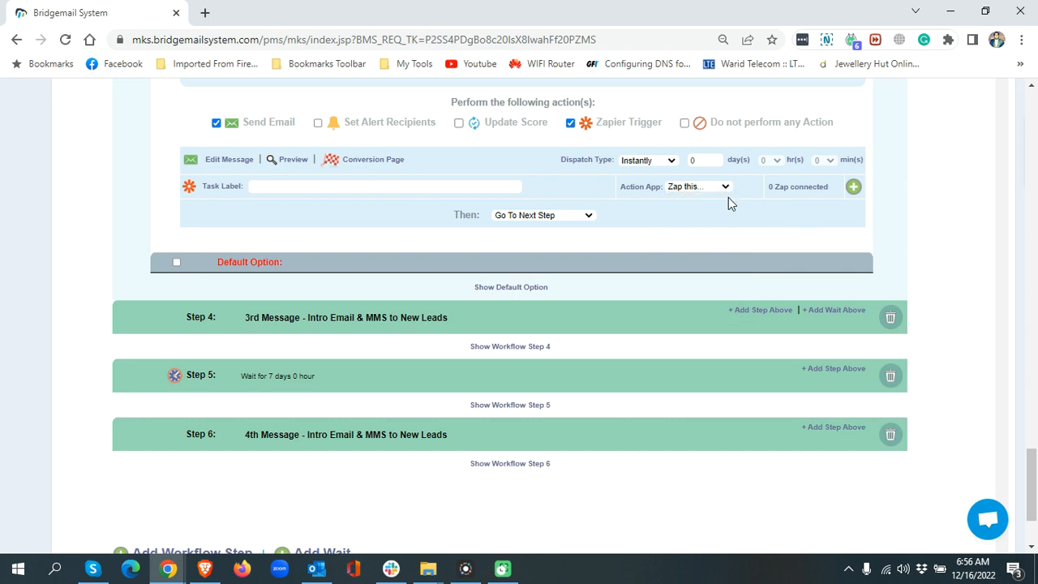
{"action": "left_click", "coordinate": [571, 123]}
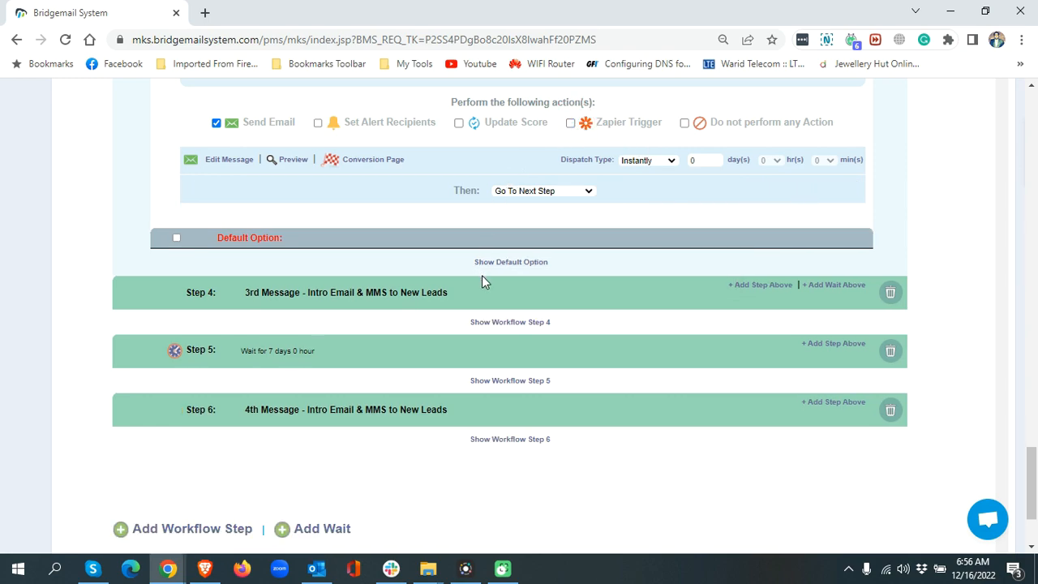
Expand Step 4 and examine the filters, dispatch settings and Zapier tasks of both its options
{"action": "left_click", "coordinate": [497, 324]}
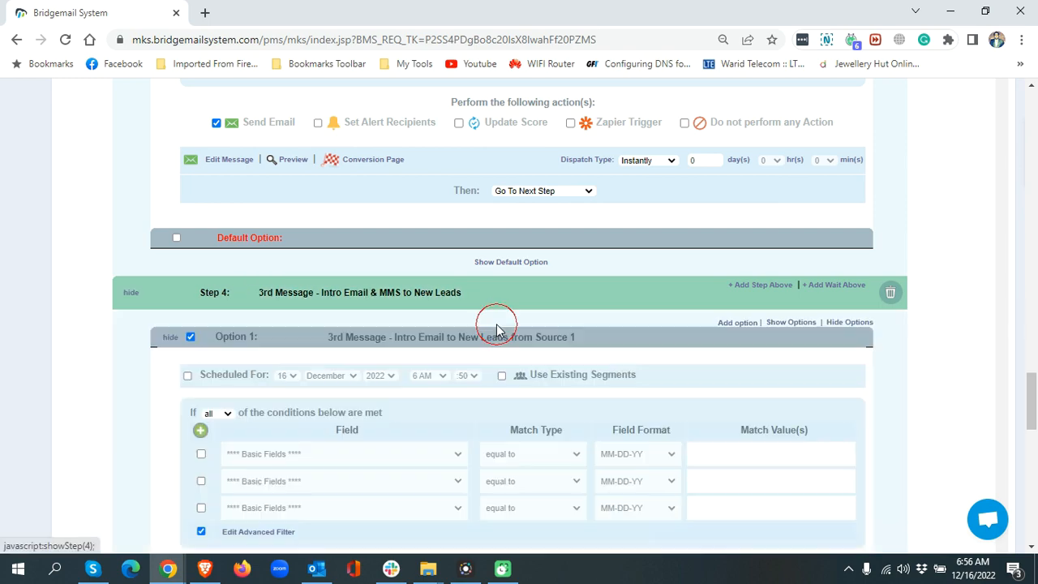
{"action": "scroll", "coordinate": [132, 348], "scroll_direction": "down", "scroll_amount": 2}
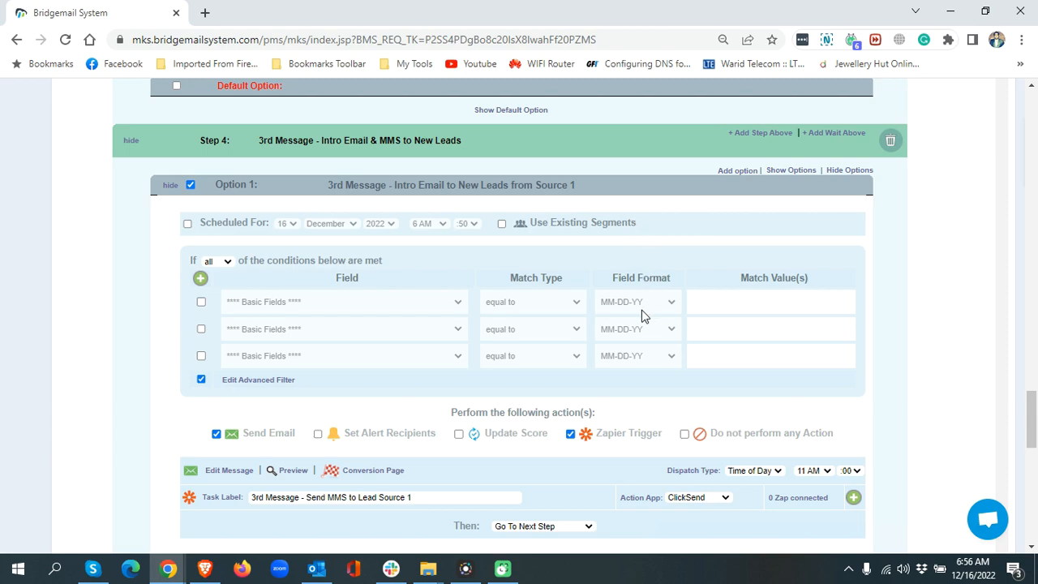
{"action": "scroll", "coordinate": [644, 316], "scroll_direction": "down", "scroll_amount": 3}
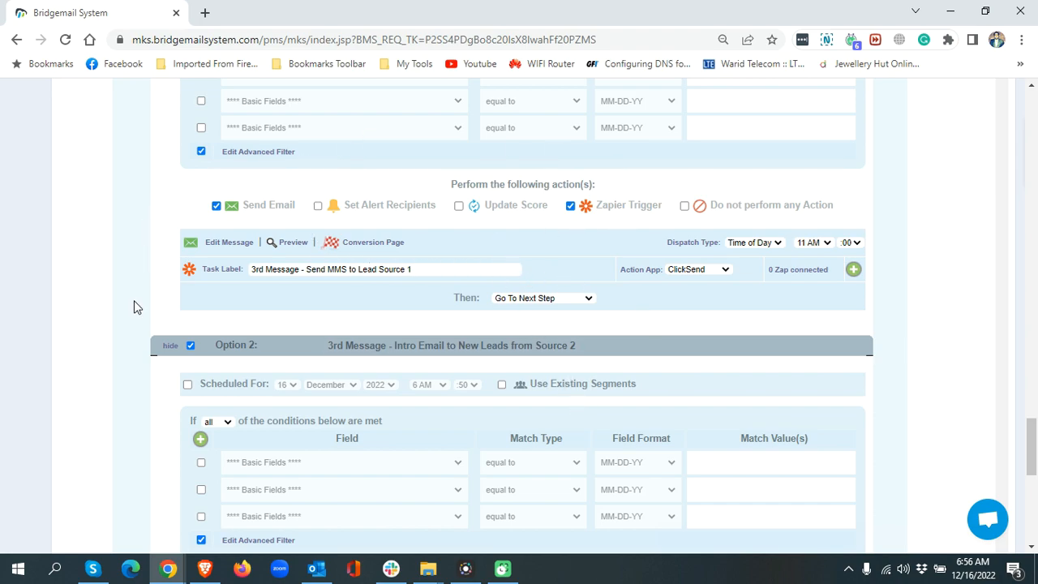
{"action": "scroll", "coordinate": [136, 307], "scroll_direction": "down", "scroll_amount": 3}
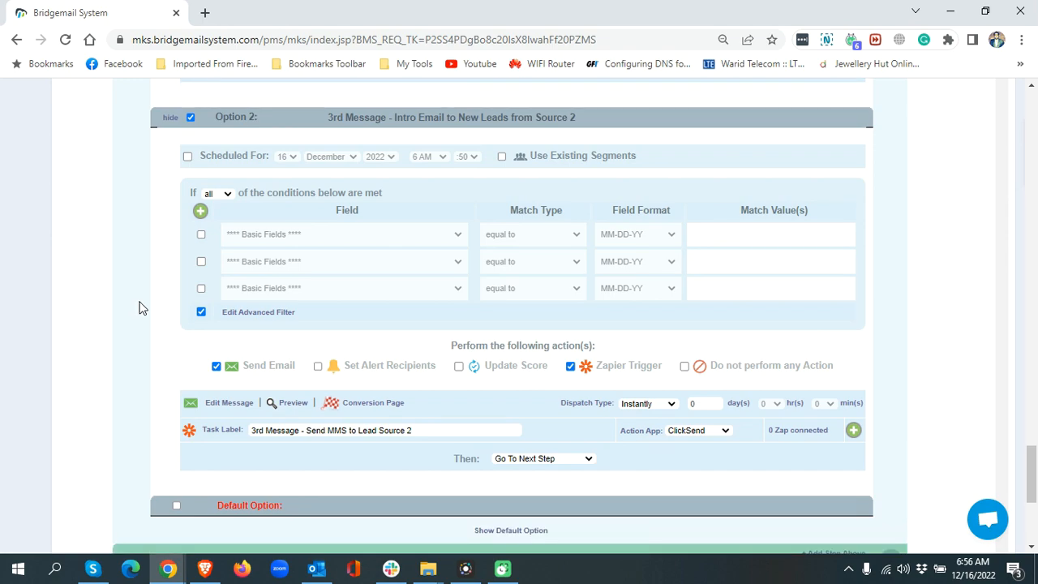
{"action": "scroll", "coordinate": [139, 307], "scroll_direction": "down", "scroll_amount": 3}
{"action": "scroll", "coordinate": [141, 307], "scroll_direction": "down", "scroll_amount": 2}
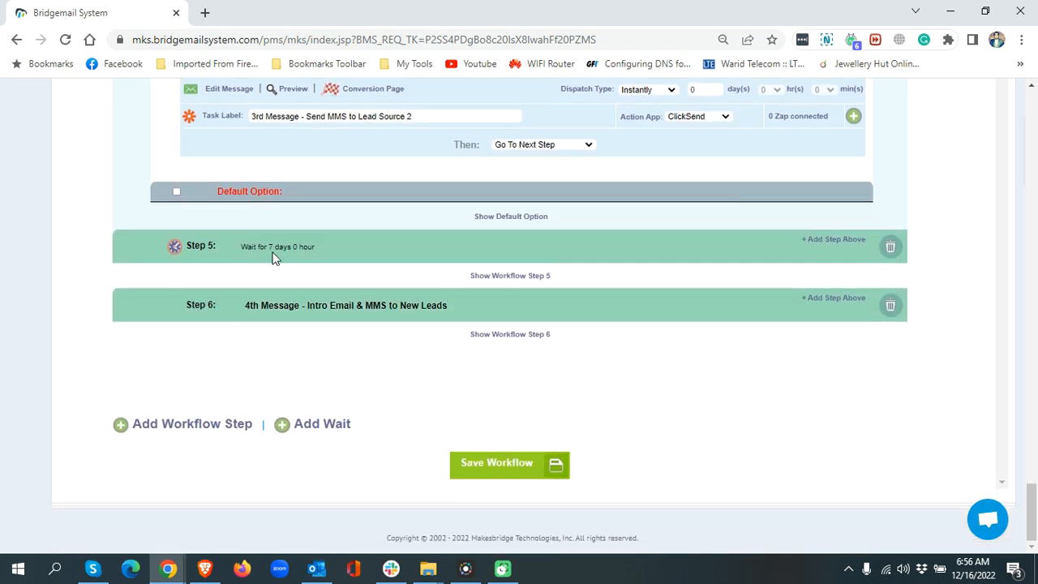
Expand Steps 5 and 6 and examine the wait time and the two 4th Message options
{"action": "left_click", "coordinate": [497, 278]}
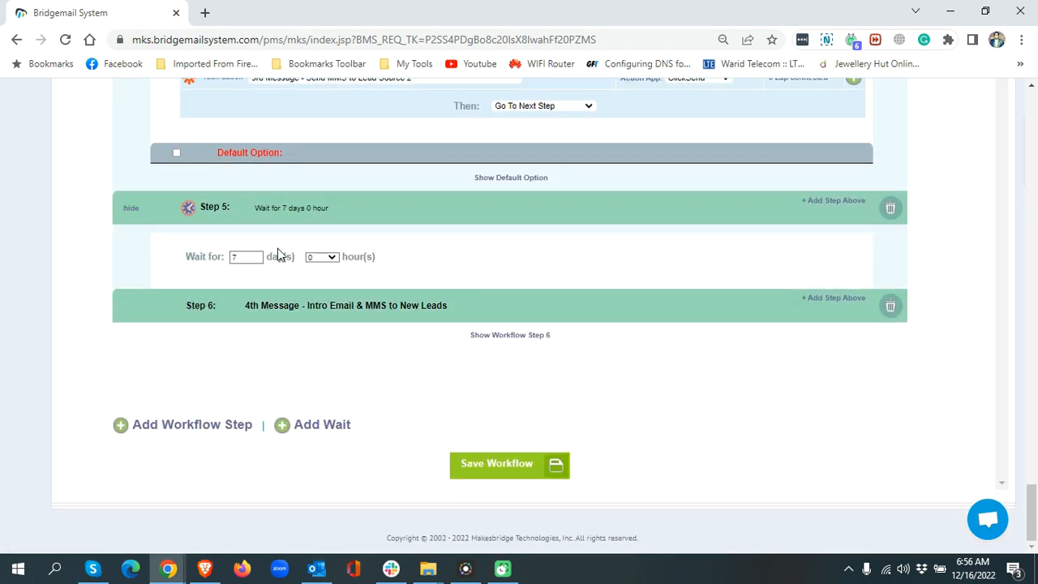
{"action": "left_click", "coordinate": [495, 338]}
{"action": "scroll", "coordinate": [457, 284], "scroll_direction": "up", "scroll_amount": 3}
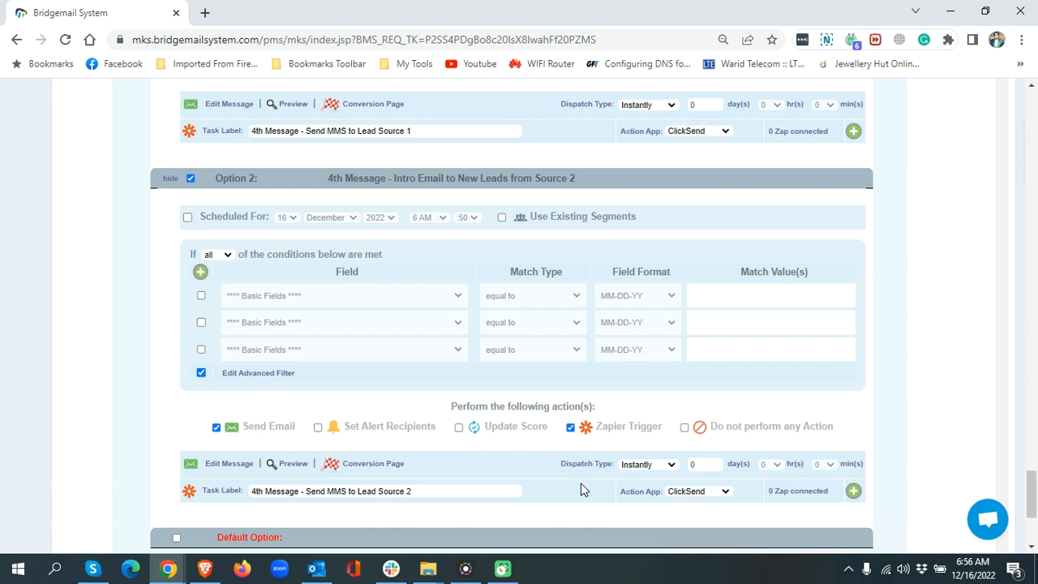
{"action": "scroll", "coordinate": [542, 412], "scroll_direction": "up", "scroll_amount": 4}
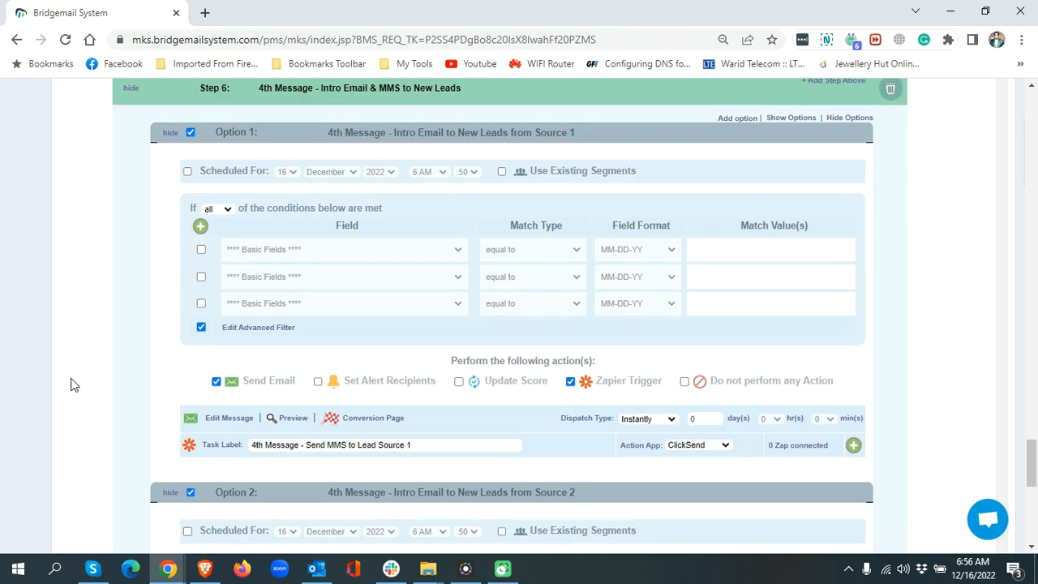
Collapse all the expanded workflow steps, from Step 6 up to Step 1, and return to the workflow overview
{"action": "scroll", "coordinate": [72, 381], "scroll_direction": "up", "scroll_amount": 3}
{"action": "left_click", "coordinate": [130, 384]}
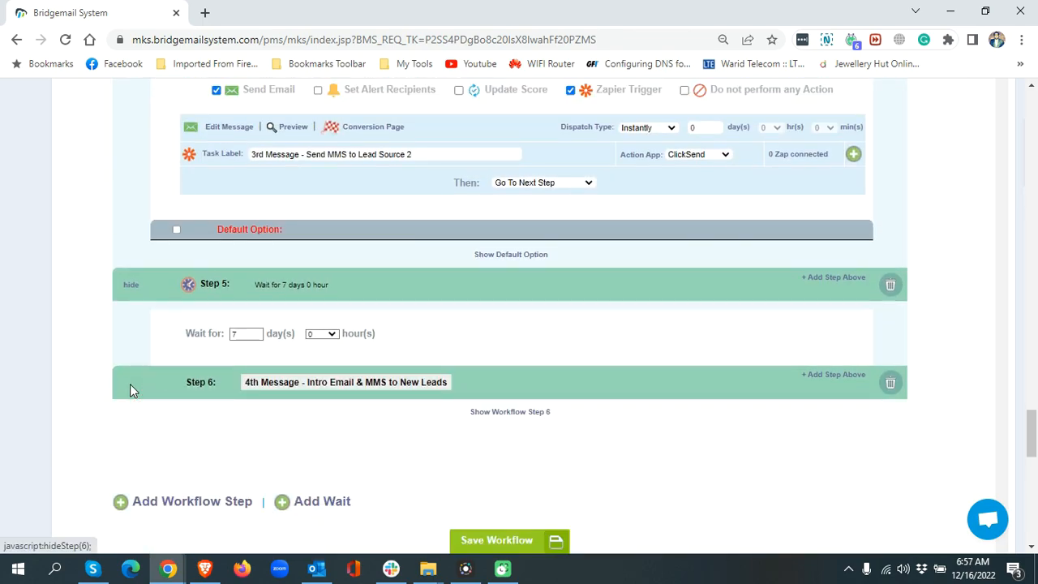
{"action": "left_click", "coordinate": [127, 286]}
{"action": "scroll", "coordinate": [72, 289], "scroll_direction": "up", "scroll_amount": 8}
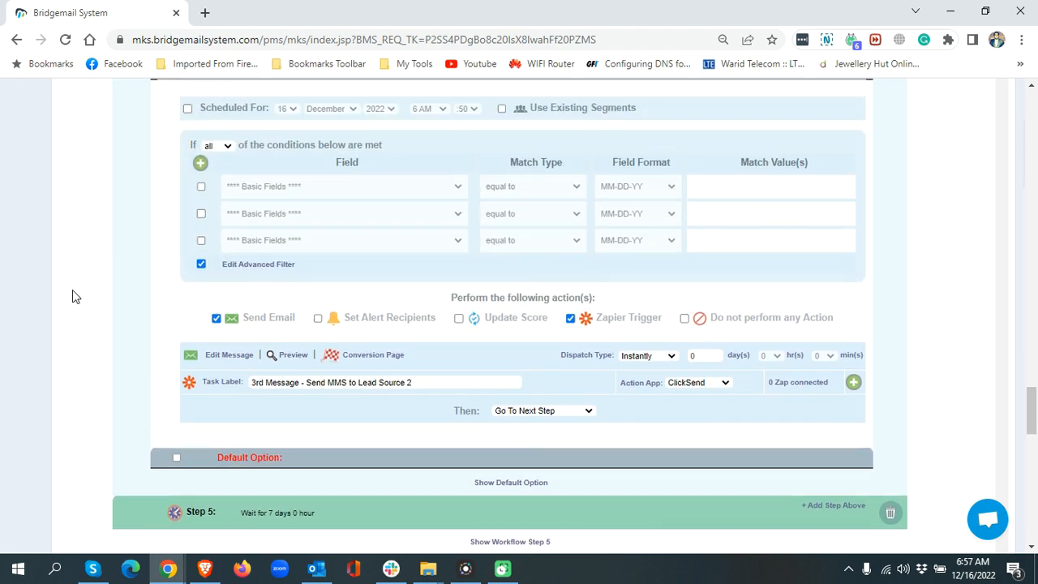
{"action": "scroll", "coordinate": [74, 292], "scroll_direction": "up", "scroll_amount": 2}
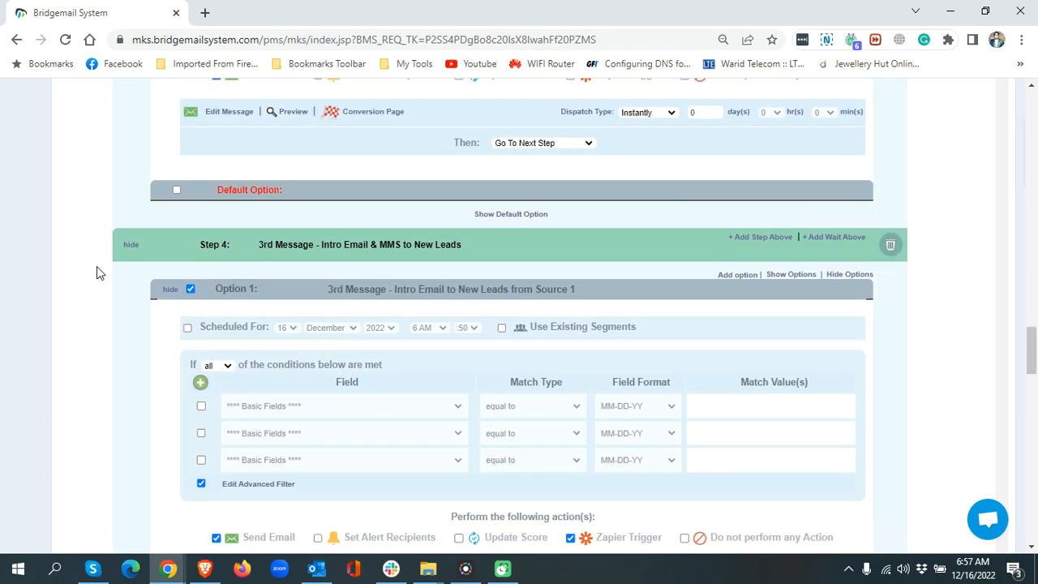
{"action": "left_click", "coordinate": [127, 247]}
{"action": "scroll", "coordinate": [77, 355], "scroll_direction": "up", "scroll_amount": 5}
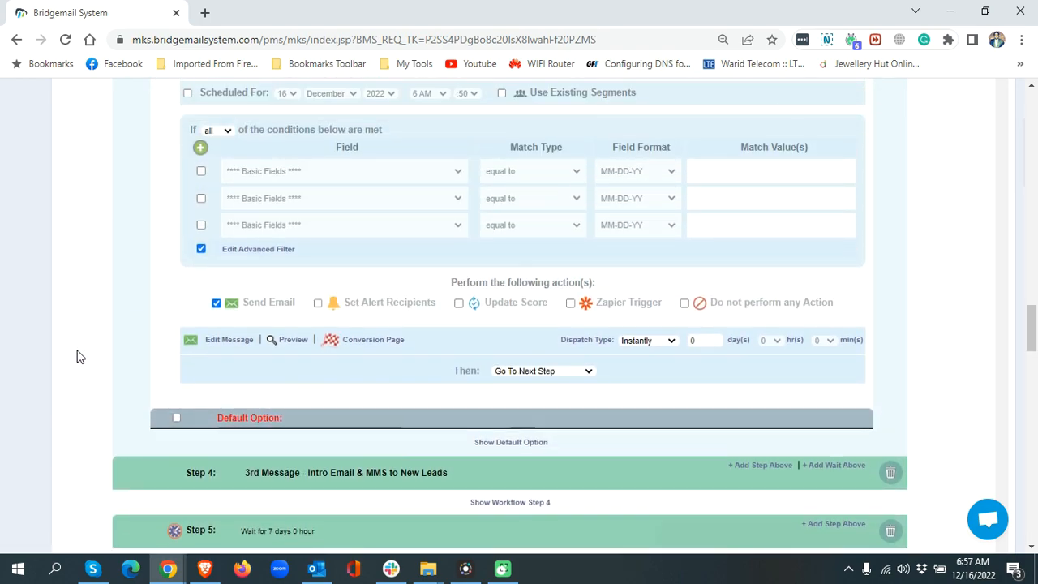
{"action": "scroll", "coordinate": [133, 220], "scroll_direction": "up", "scroll_amount": 6}
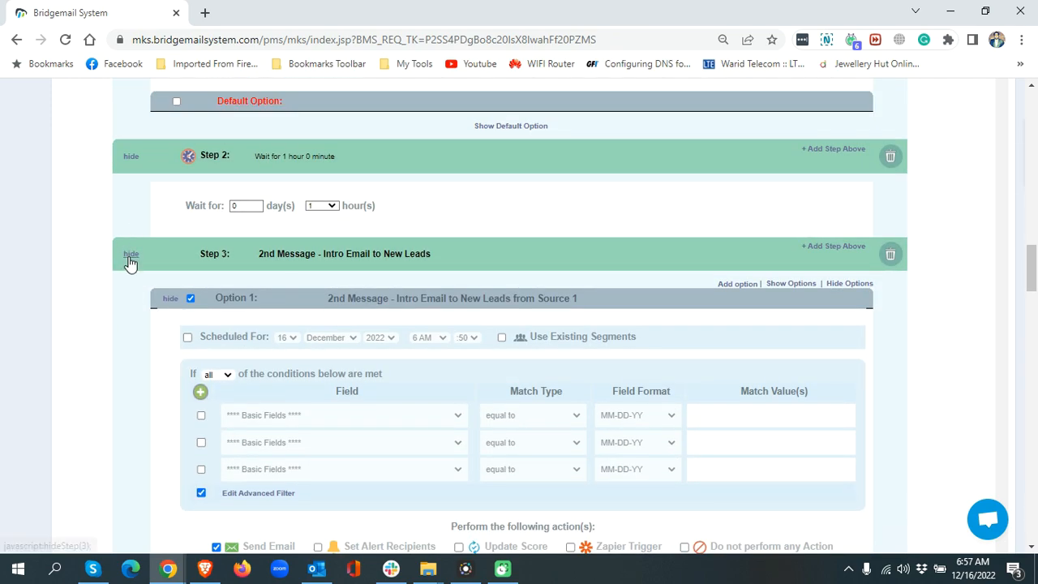
{"action": "left_click", "coordinate": [128, 256]}
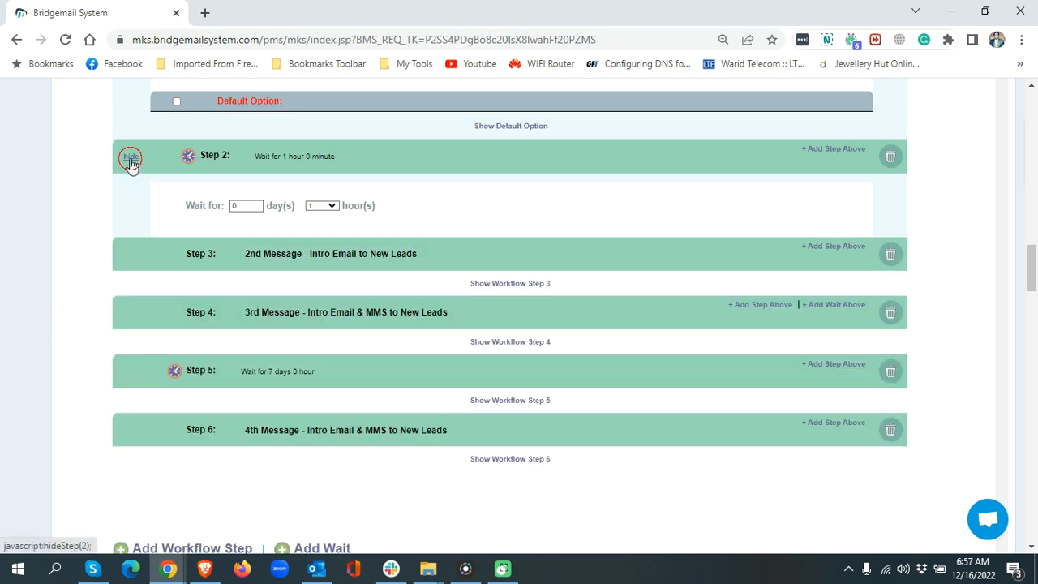
{"action": "left_click", "coordinate": [131, 156]}
{"action": "scroll", "coordinate": [94, 243], "scroll_direction": "up", "scroll_amount": 15}
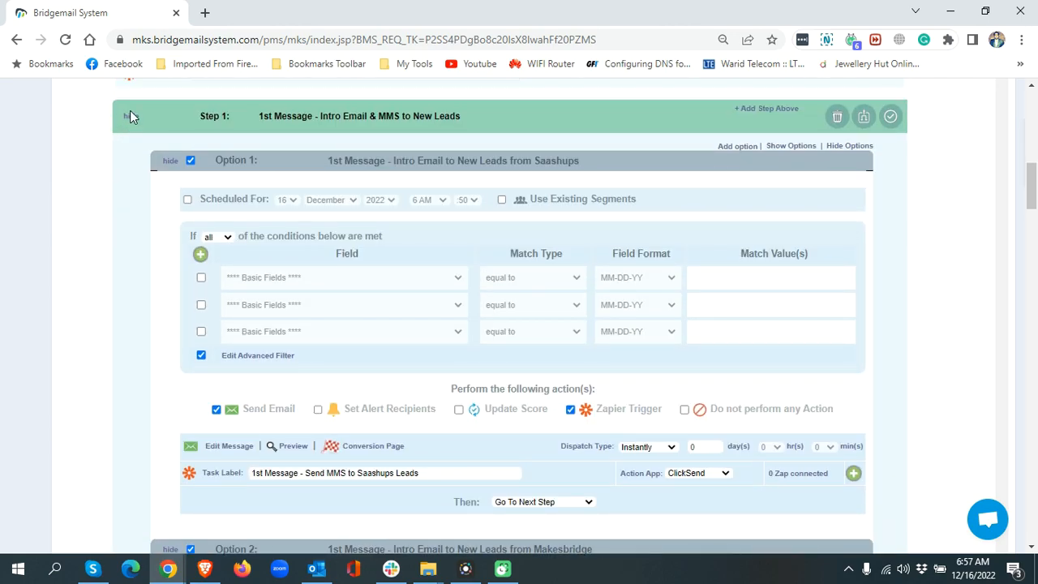
{"action": "left_click", "coordinate": [132, 115]}
{"action": "scroll", "coordinate": [81, 261], "scroll_direction": "up", "scroll_amount": 3}
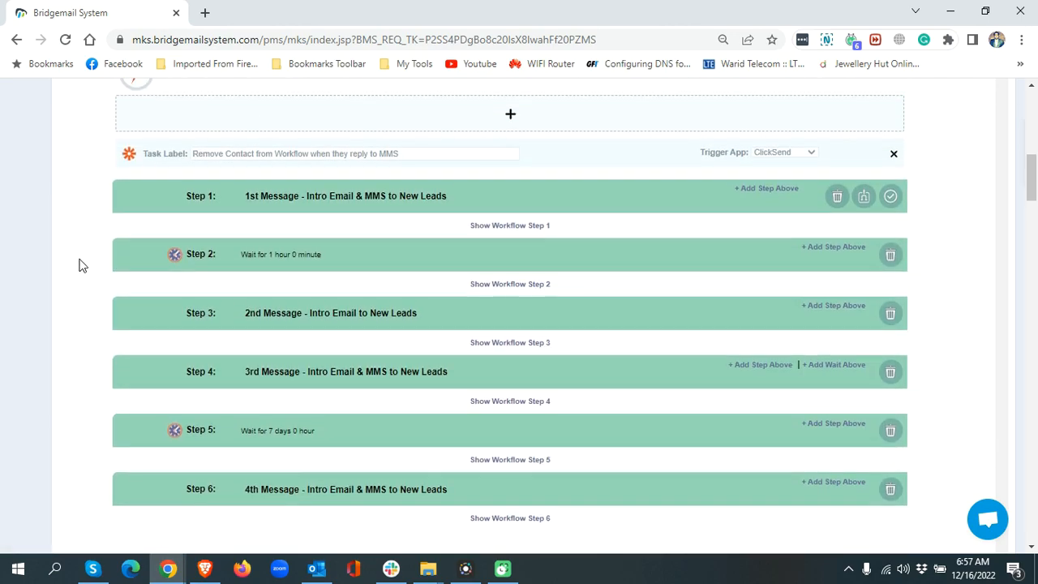